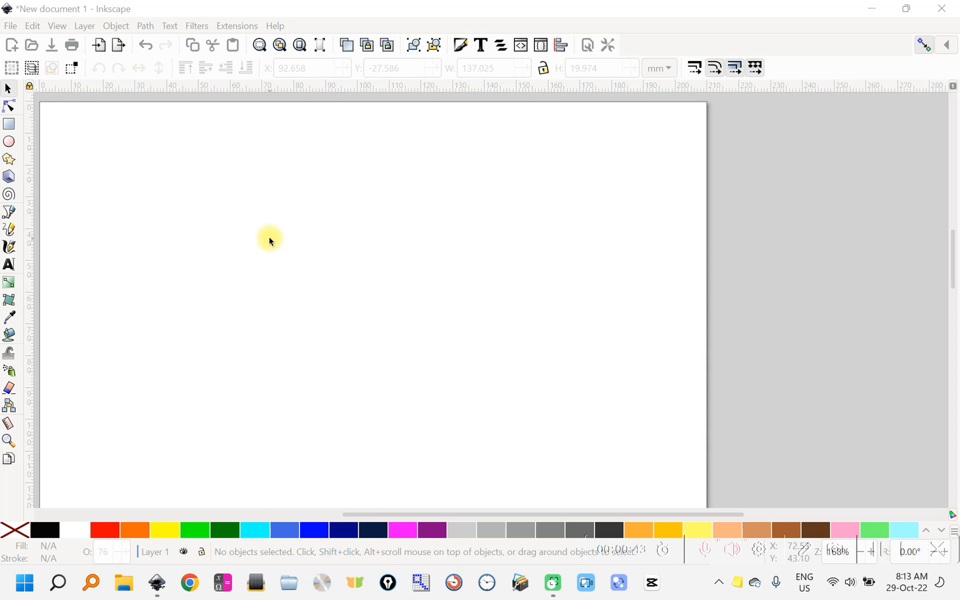
{"action": "scroll", "coordinate": [265, 235], "scroll_direction": "down", "scroll_amount": 3}
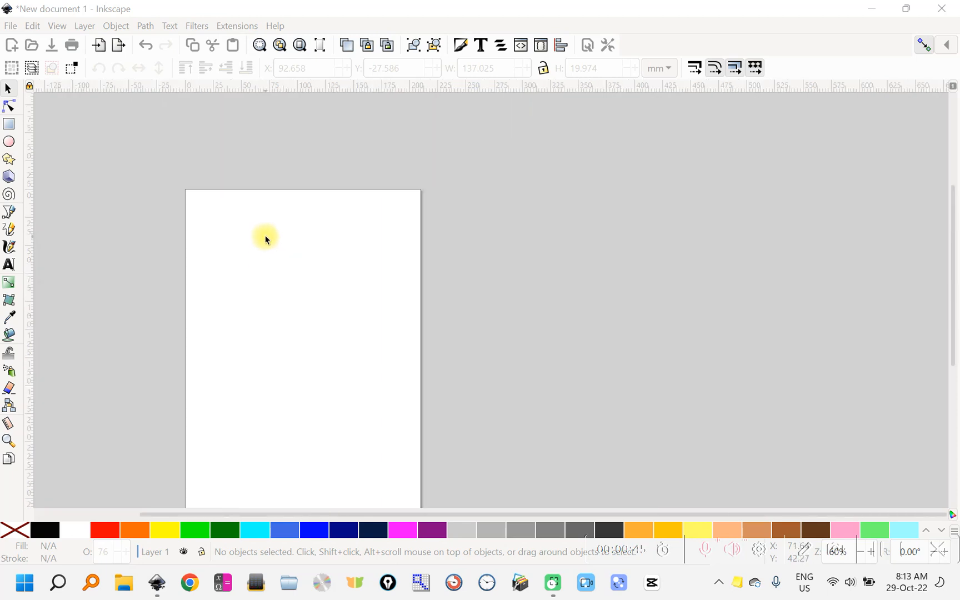
{"action": "scroll", "coordinate": [265, 235], "scroll_direction": "up", "scroll_amount": 2}
{"action": "scroll", "coordinate": [266, 240], "scroll_direction": "up", "scroll_amount": 1}
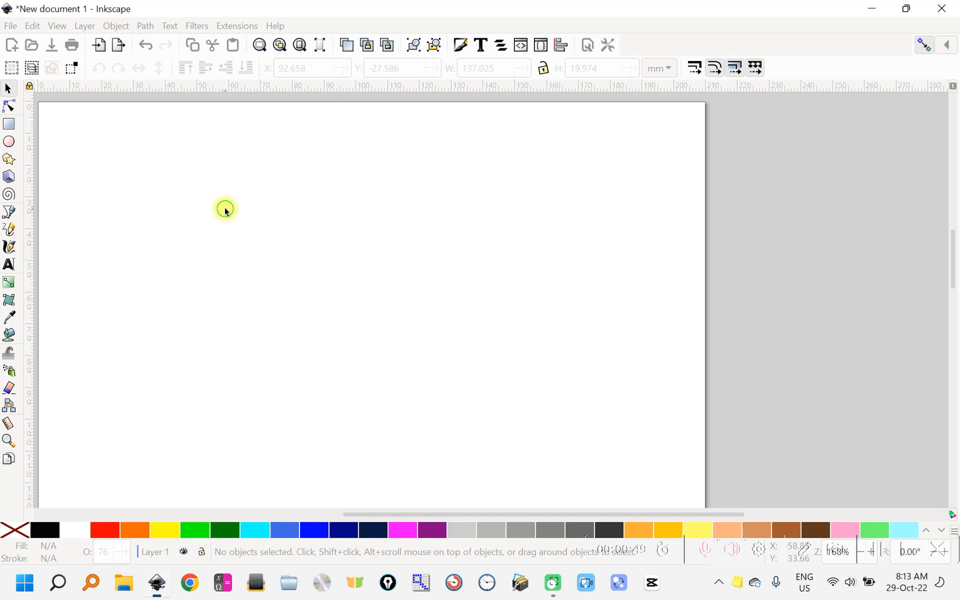
{"action": "mouse_move", "coordinate": [223, 208]}
{"action": "left_mouse_down"}
{"action": "mouse_move", "coordinate": [310, 217]}
{"action": "mouse_move", "coordinate": [232, 215]}
{"action": "left_mouse_up"}
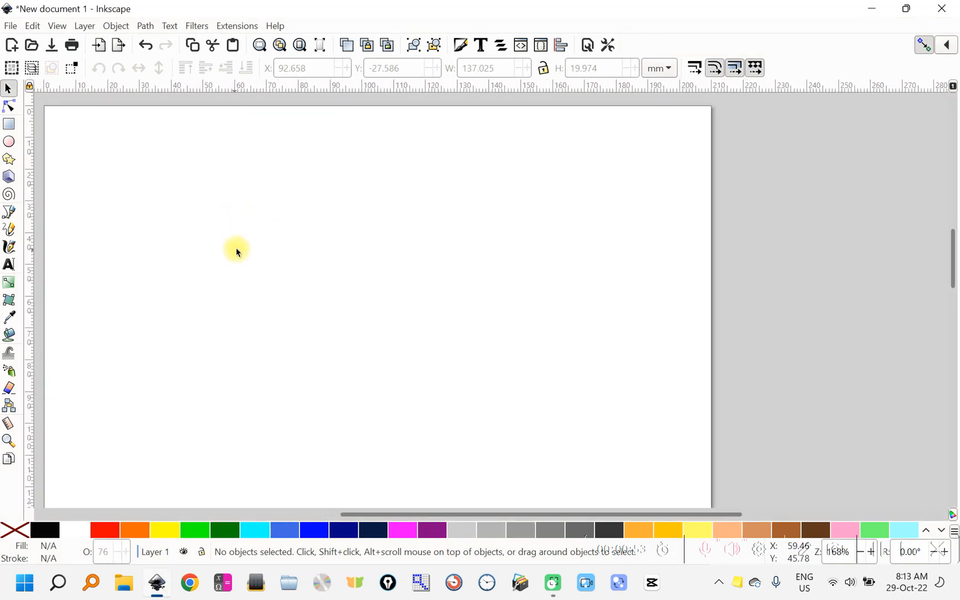
Create a text object reading "Text text" near the page's upper-left area.
{"action": "left_click", "coordinate": [13, 270]}
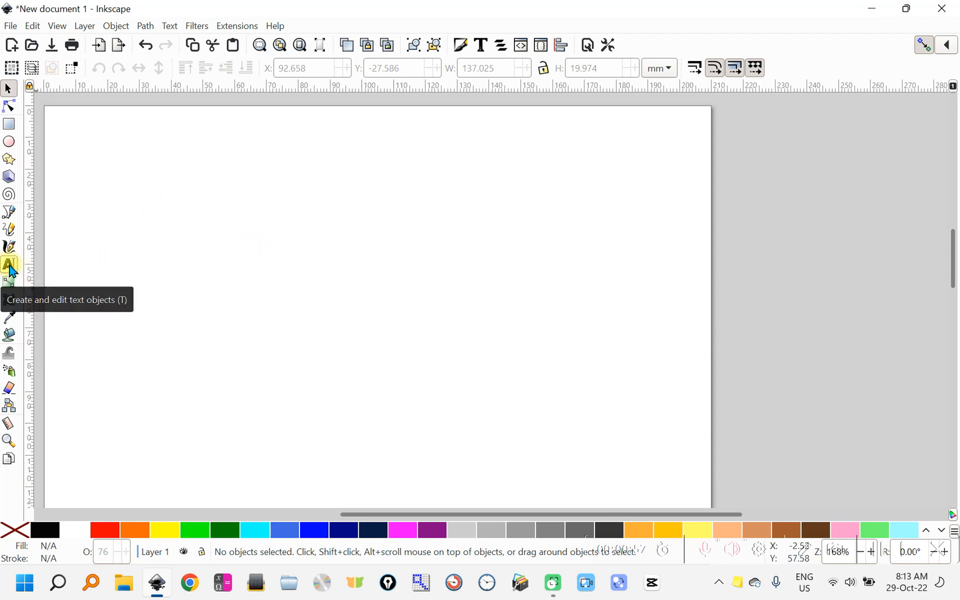
{"action": "left_click", "coordinate": [11, 268]}
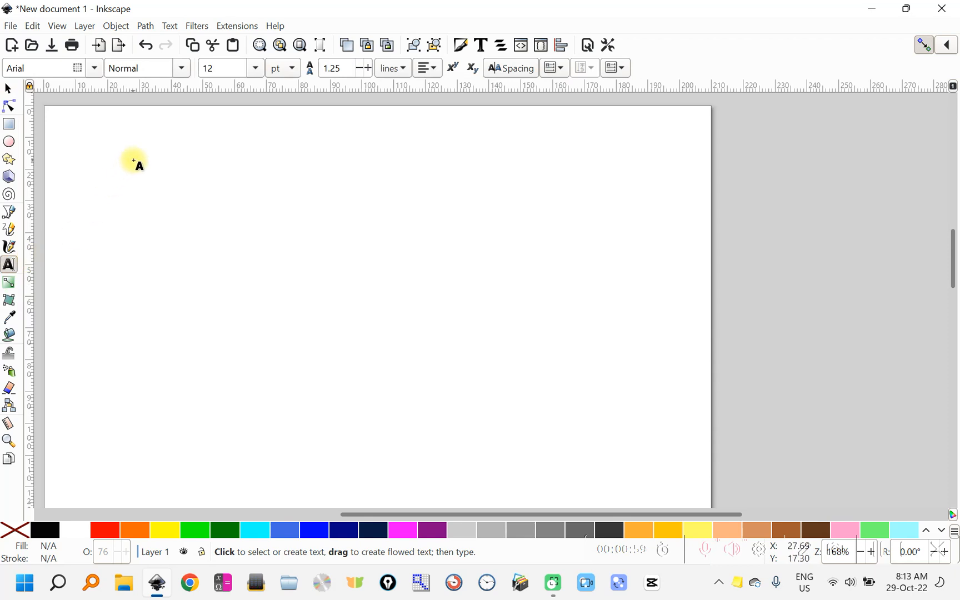
{"action": "left_click", "coordinate": [157, 176]}
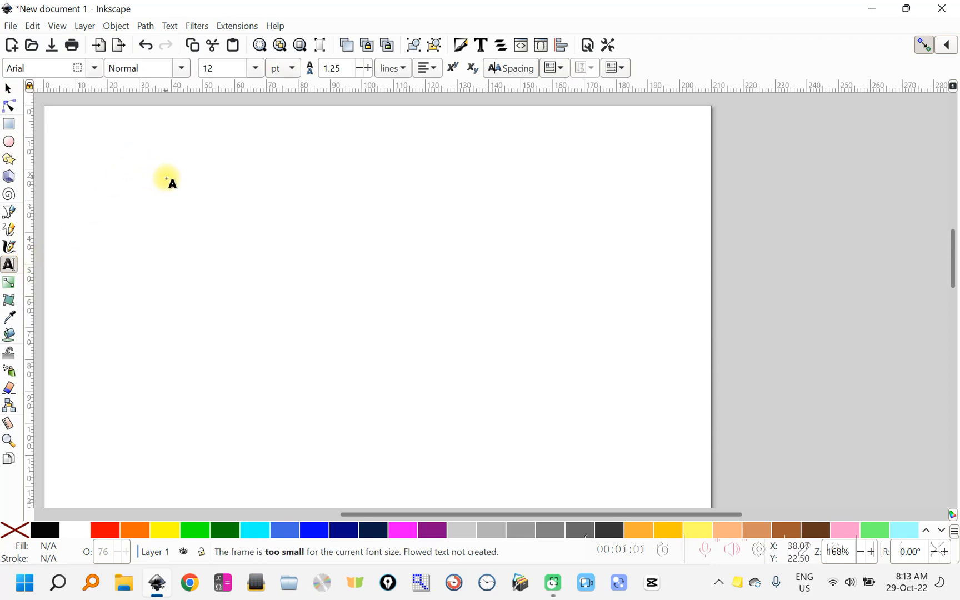
{"action": "left_click", "coordinate": [167, 177]}
{"action": "type", "text": "Tex"}
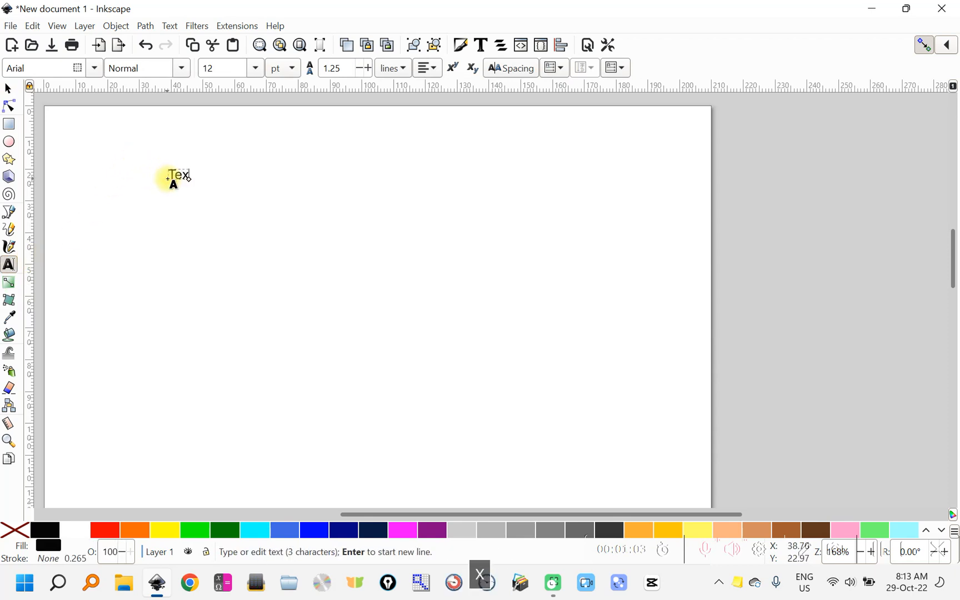
{"action": "type", "text": "t text"}
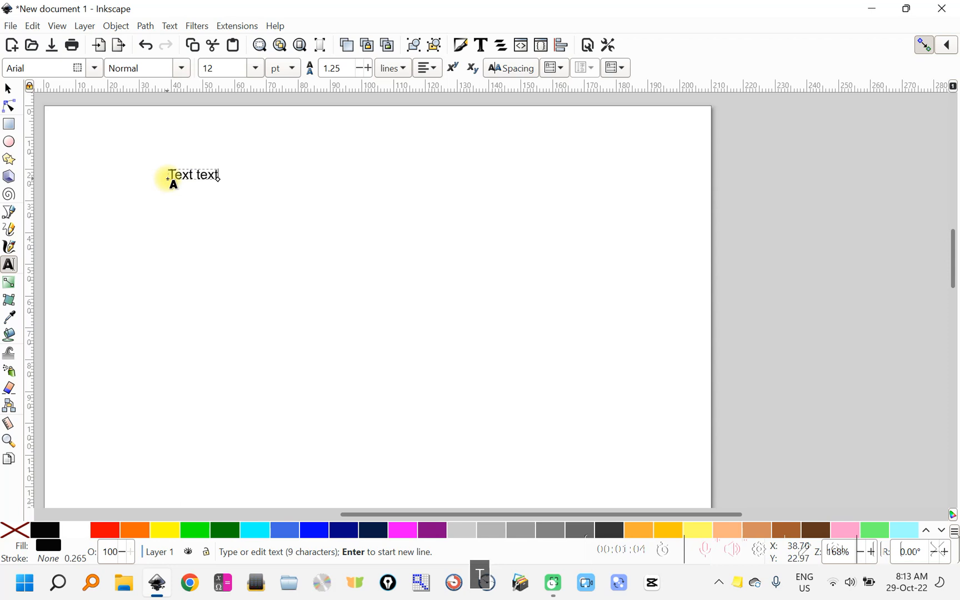
Stretch the "Text text" object to about 34 mm wide and 17 mm high.
{"action": "left_click", "coordinate": [9, 90]}
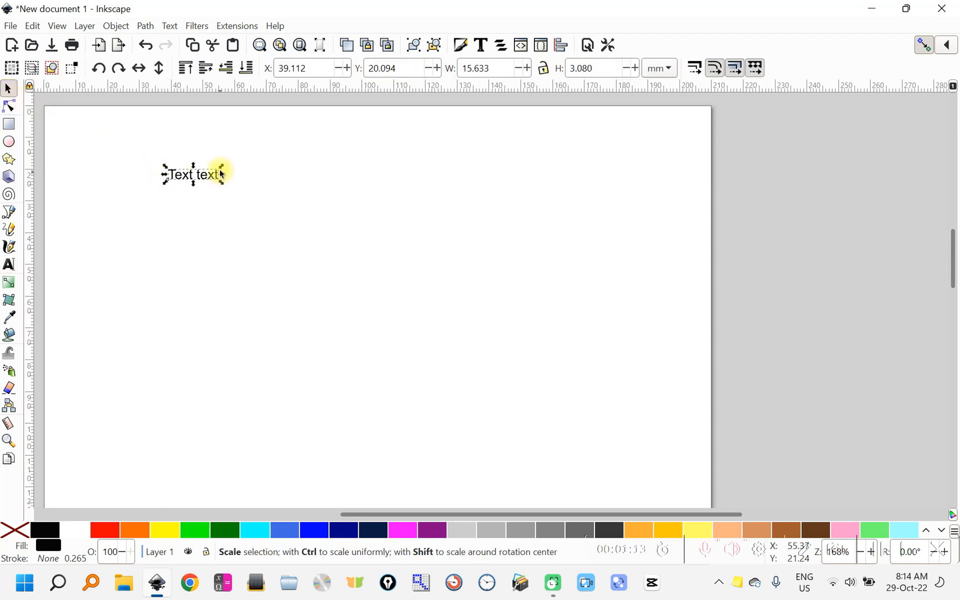
{"action": "left_click_drag", "start_coordinate": [222, 169], "coordinate": [281, 165]}
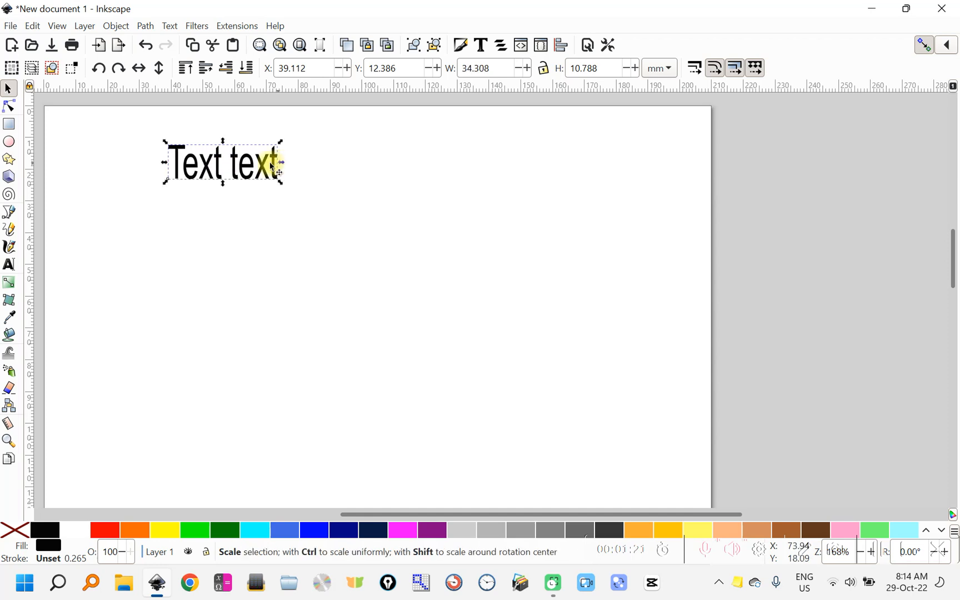
{"action": "mouse_move", "coordinate": [221, 182]}
{"action": "left_mouse_down"}
{"action": "mouse_move", "coordinate": [225, 160]}
{"action": "mouse_move", "coordinate": [222, 198]}
{"action": "left_mouse_up"}
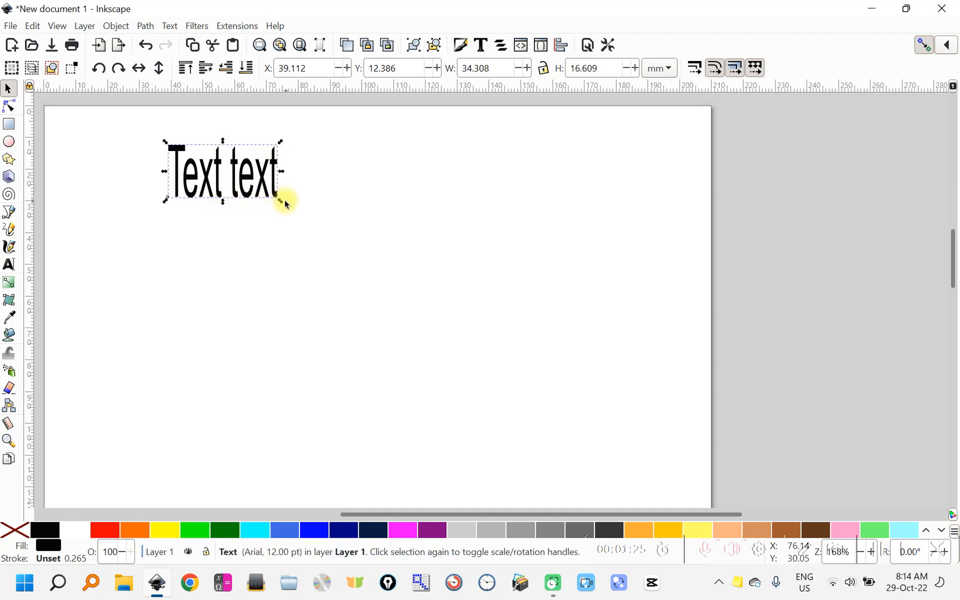
Edit the enlarged text so its second word reads "next", and deselect it.
{"action": "left_click", "coordinate": [10, 265]}
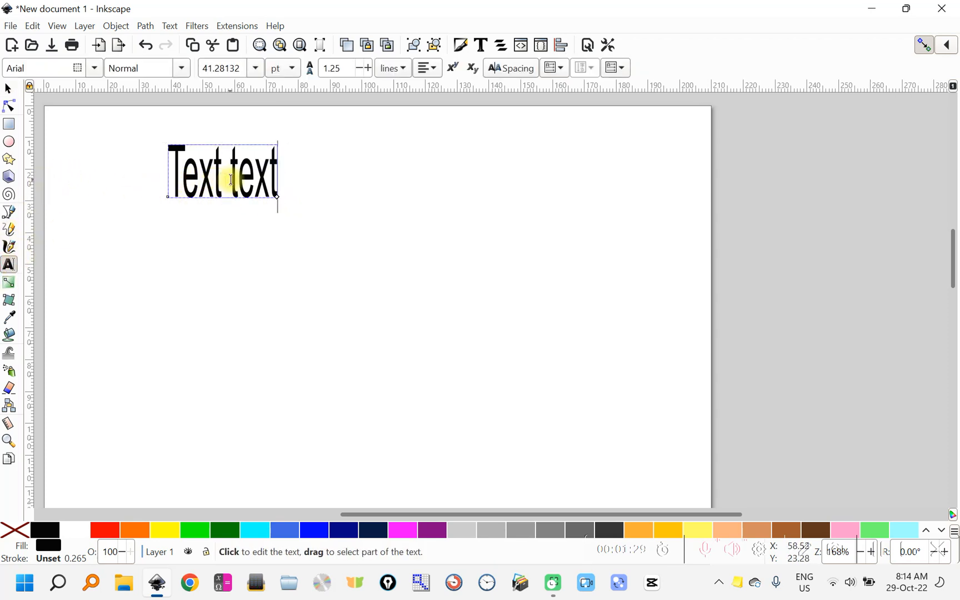
{"action": "left_click_drag", "start_coordinate": [231, 179], "coordinate": [237, 180]}
{"action": "type", "text": "n"}
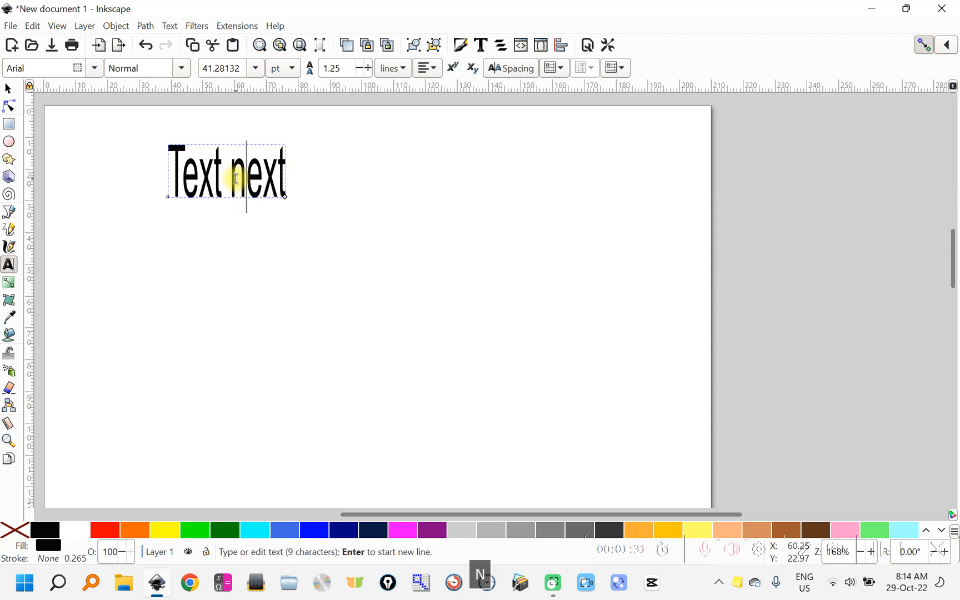
{"action": "left_click", "coordinate": [9, 99]}
{"action": "left_click", "coordinate": [158, 248]}
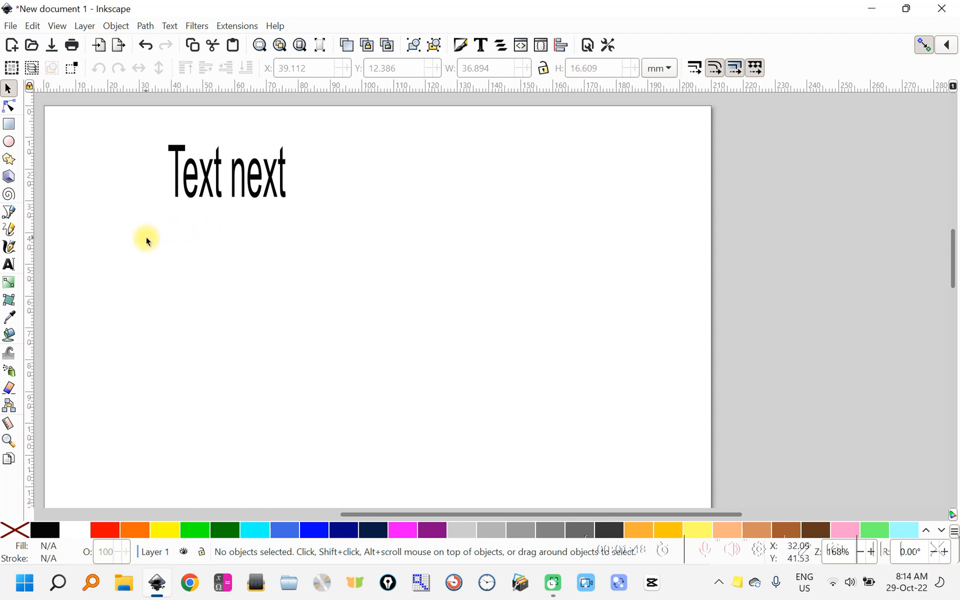
Place three separate text objects reading "1", "-" and "2" side by side below "Text next".
{"action": "left_click", "coordinate": [15, 266]}
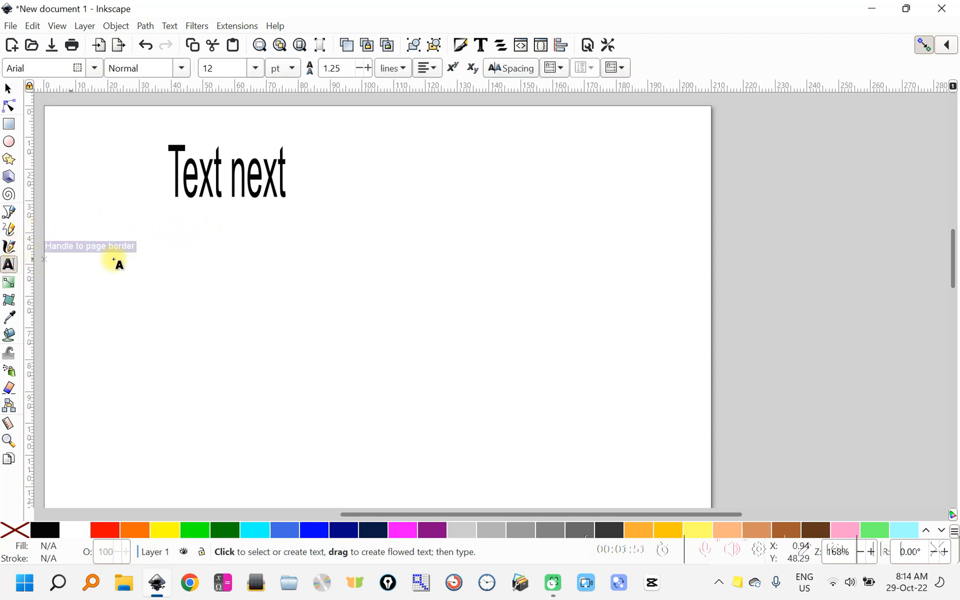
{"action": "left_click", "coordinate": [165, 253]}
{"action": "type", "text": "1"}
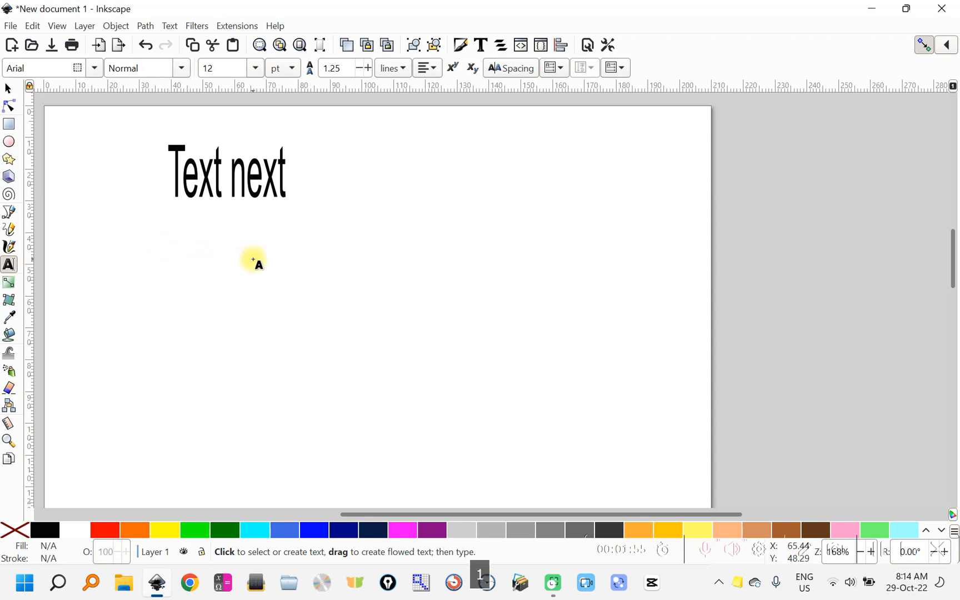
{"action": "left_click", "coordinate": [255, 252]}
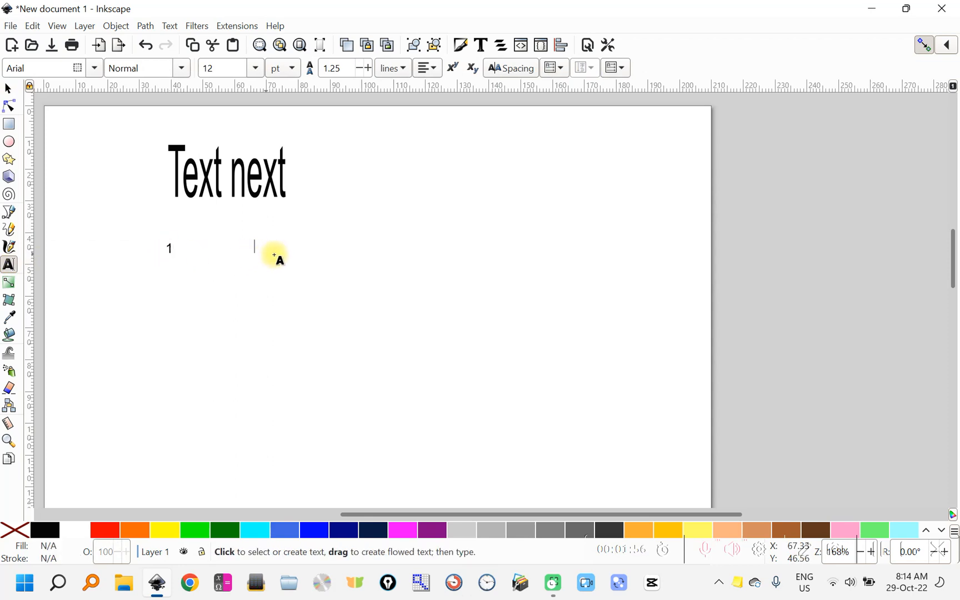
{"action": "type", "text": "-"}
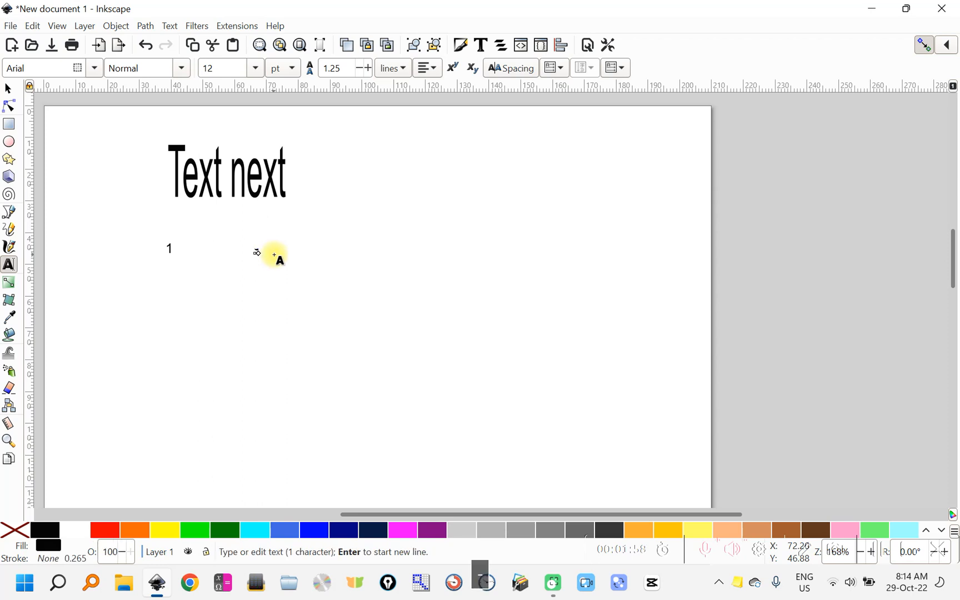
{"action": "left_click", "coordinate": [303, 248]}
{"action": "type", "text": "2"}
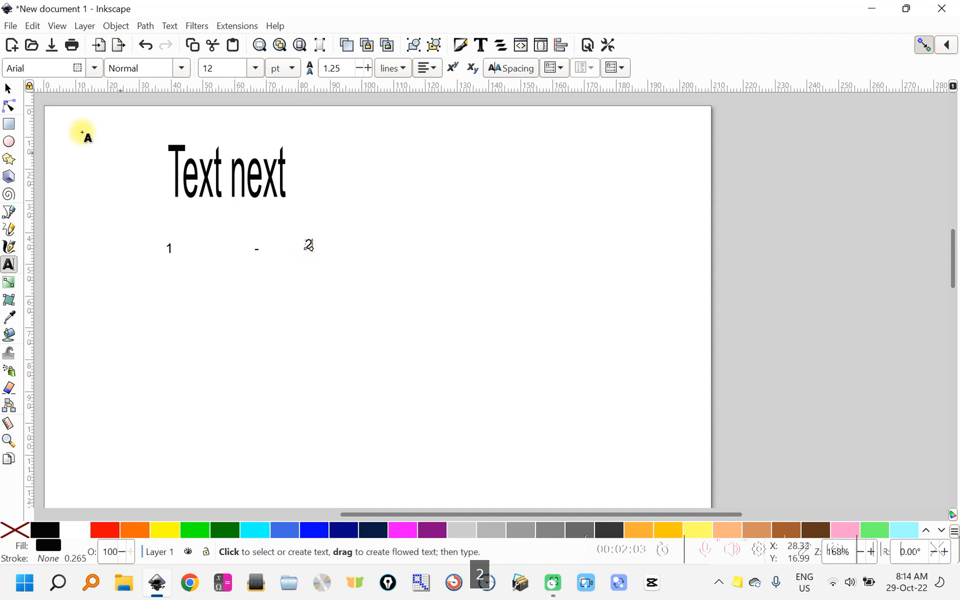
Arrange the three characters as a stacked fraction, with 2 below 1 and the dash widened to about 3.7 mm as the bar between them.
{"action": "left_click", "coordinate": [8, 87]}
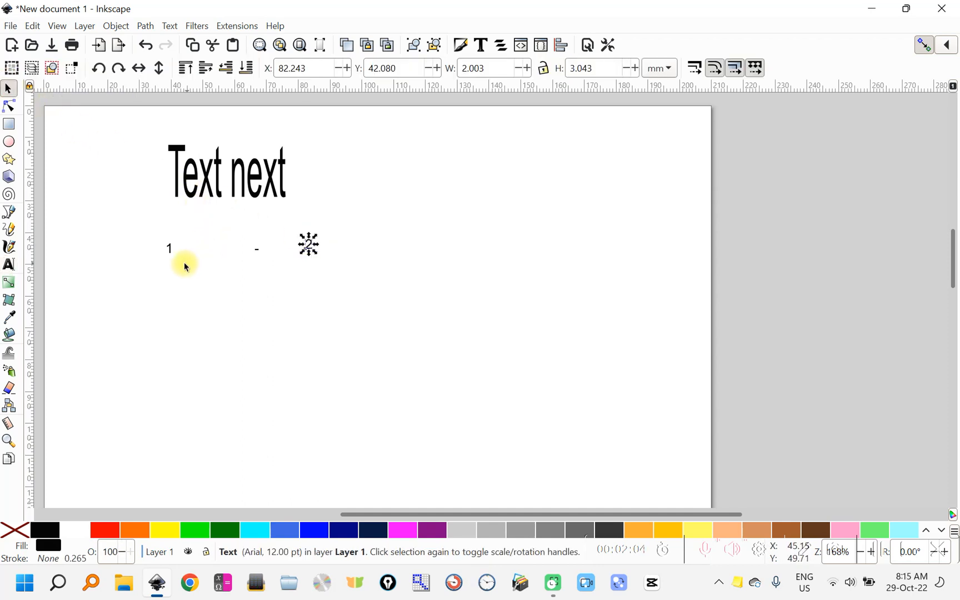
{"action": "scroll", "coordinate": [183, 263], "scroll_direction": "up", "scroll_amount": 4}
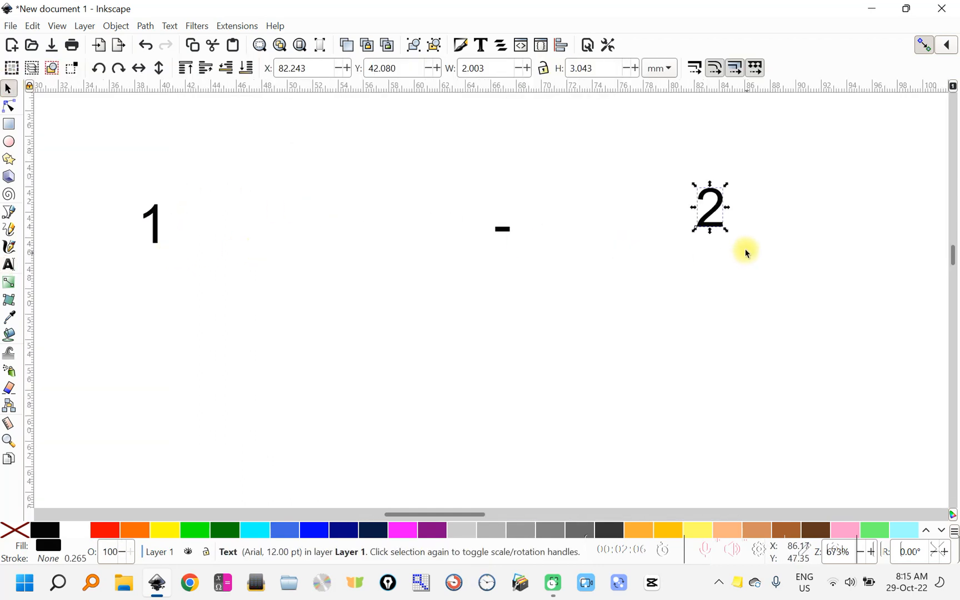
{"action": "left_click_drag", "start_coordinate": [700, 222], "coordinate": [158, 294]}
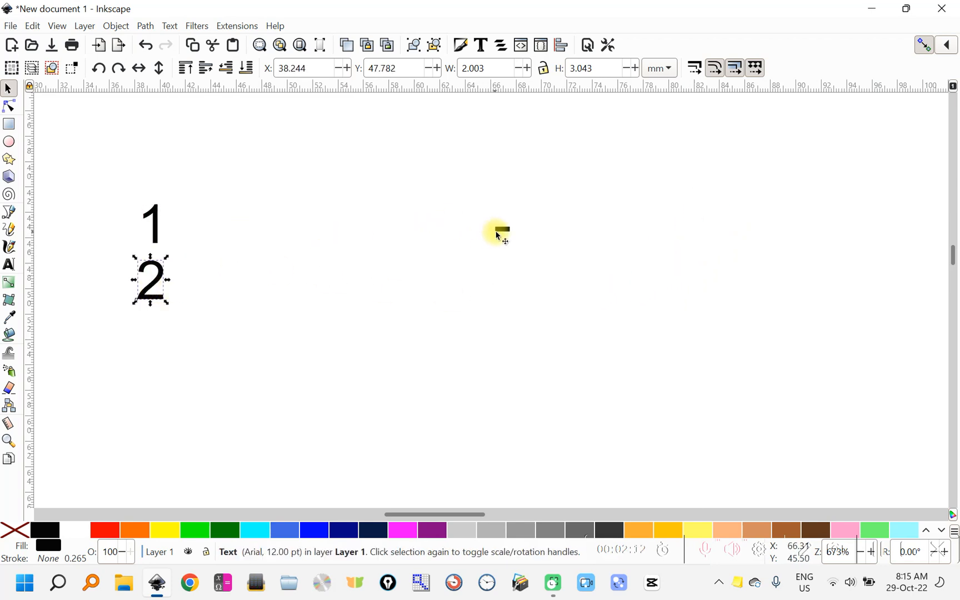
{"action": "left_click_drag", "start_coordinate": [500, 232], "coordinate": [169, 276]}
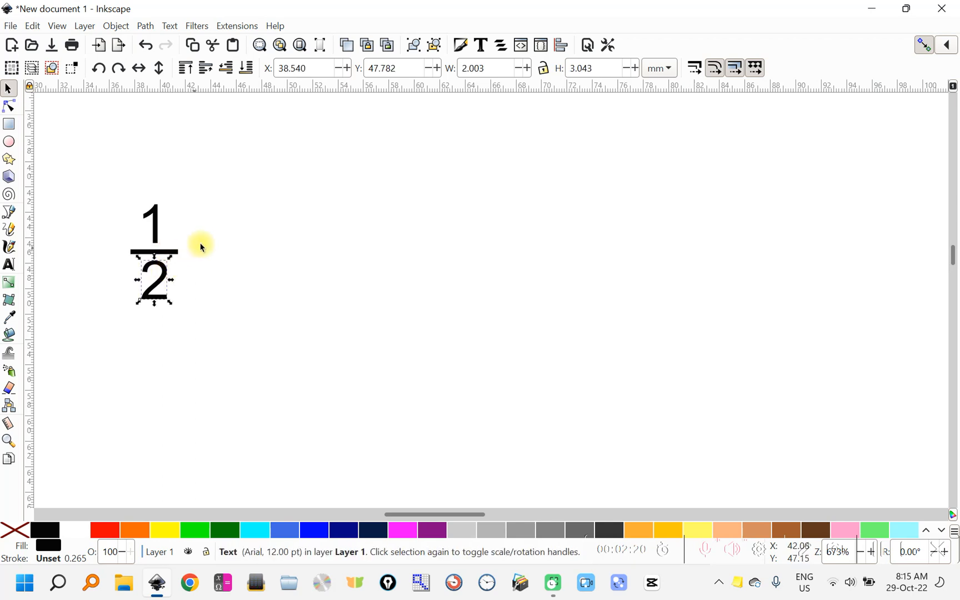
{"action": "left_click", "coordinate": [209, 236]}
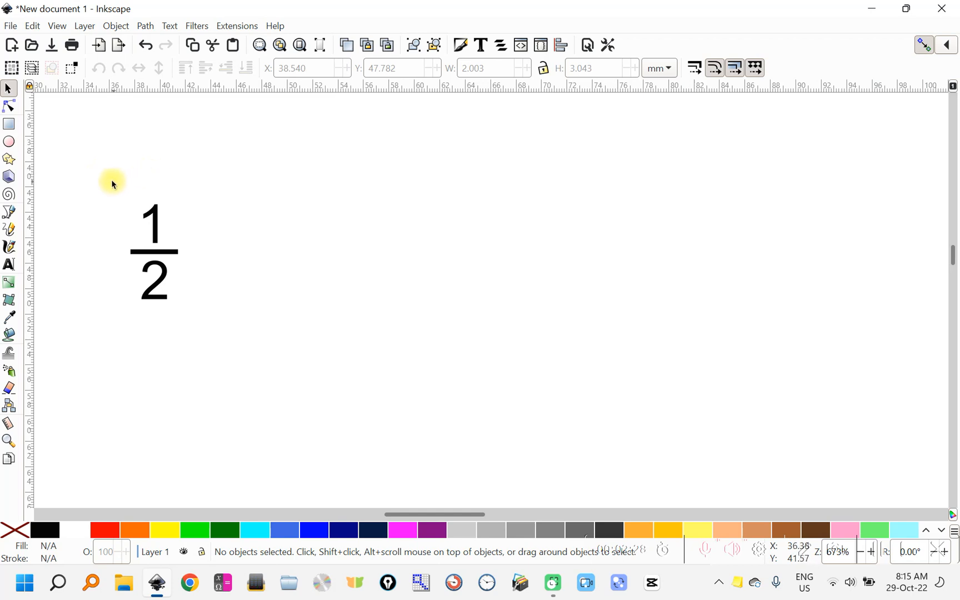
Group the fraction's 1, bar and 2, and move the group to about X 40.9 mm, Y 40.7 mm.
{"action": "left_click_drag", "start_coordinate": [111, 180], "coordinate": [214, 323]}
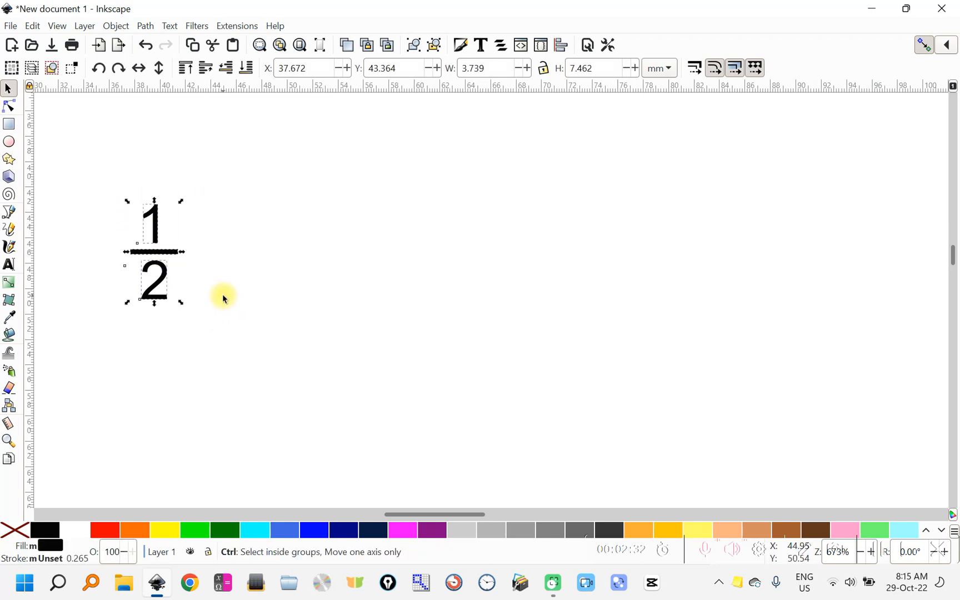
{"action": "key", "text": "ctrl+g"}
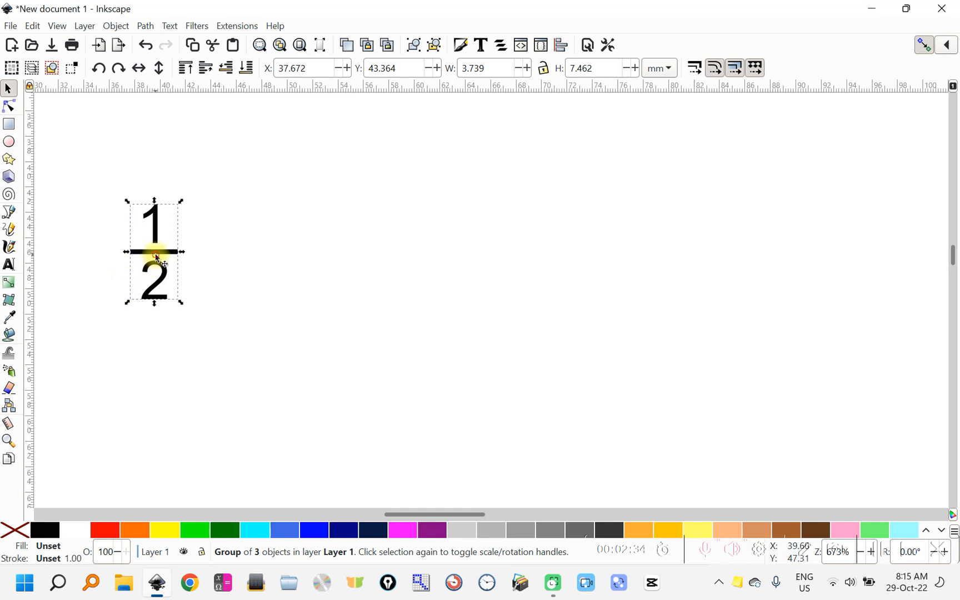
{"action": "left_click_drag", "start_coordinate": [155, 256], "coordinate": [261, 197]}
{"action": "left_click_drag", "start_coordinate": [218, 259], "coordinate": [198, 218]}
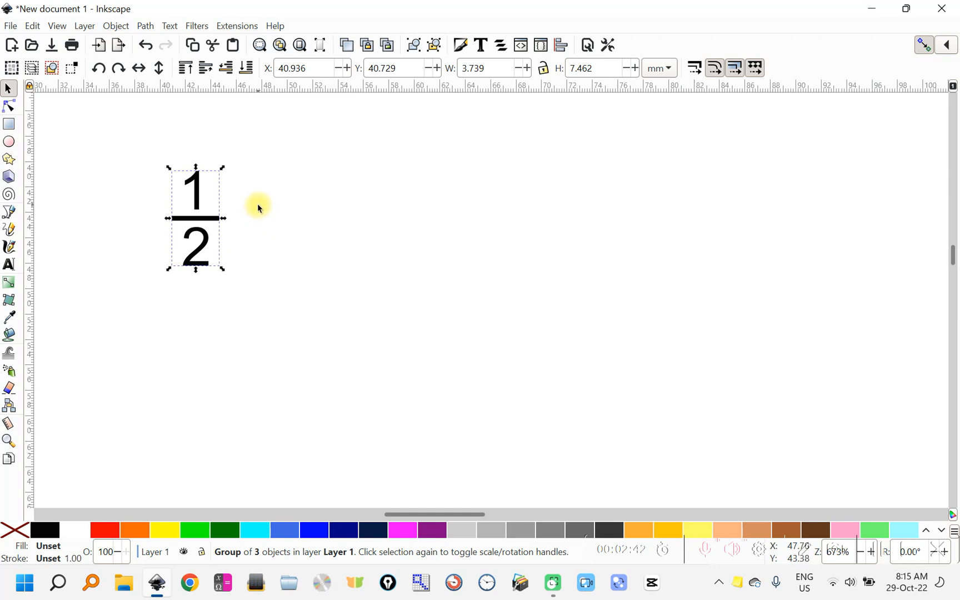
{"action": "left_click", "coordinate": [315, 216]}
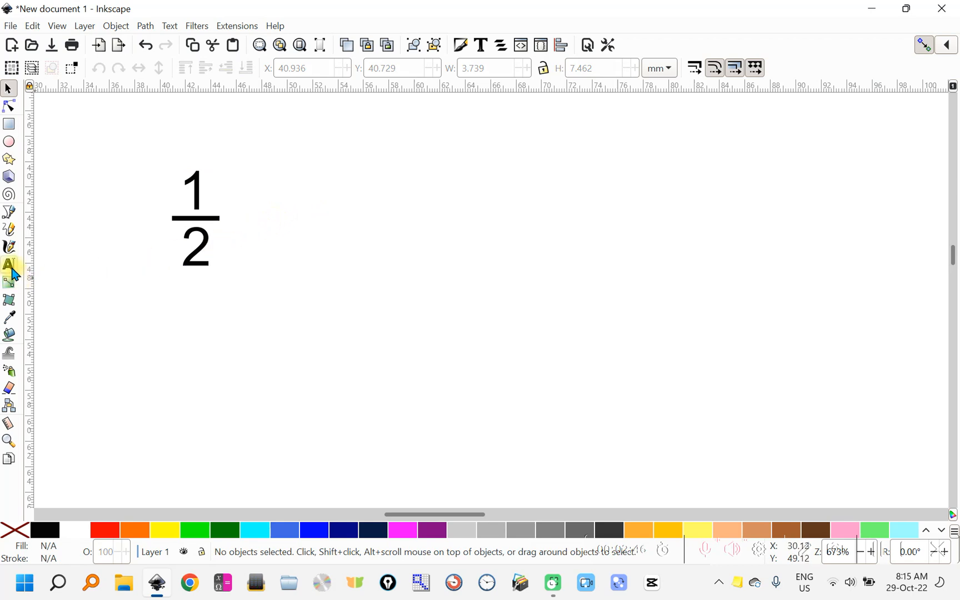
Insert the "<" sign by its Unicode code 3c in a new text object beside the fraction, and delete the character.
{"action": "left_click", "coordinate": [10, 265]}
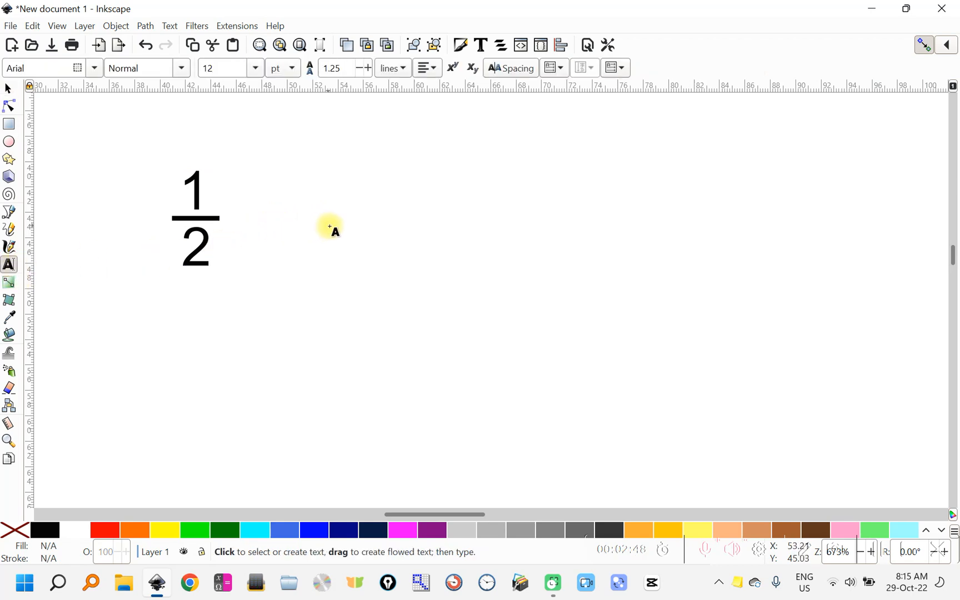
{"action": "left_click_drag", "start_coordinate": [329, 226], "coordinate": [334, 230]}
{"action": "left_click", "coordinate": [351, 210]}
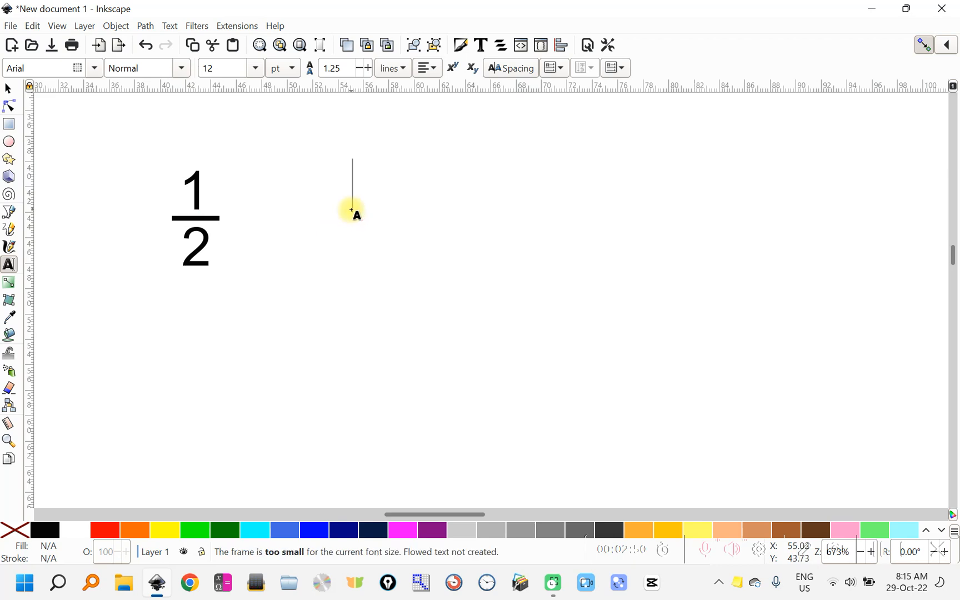
{"action": "key", "text": "ctrl+u"}
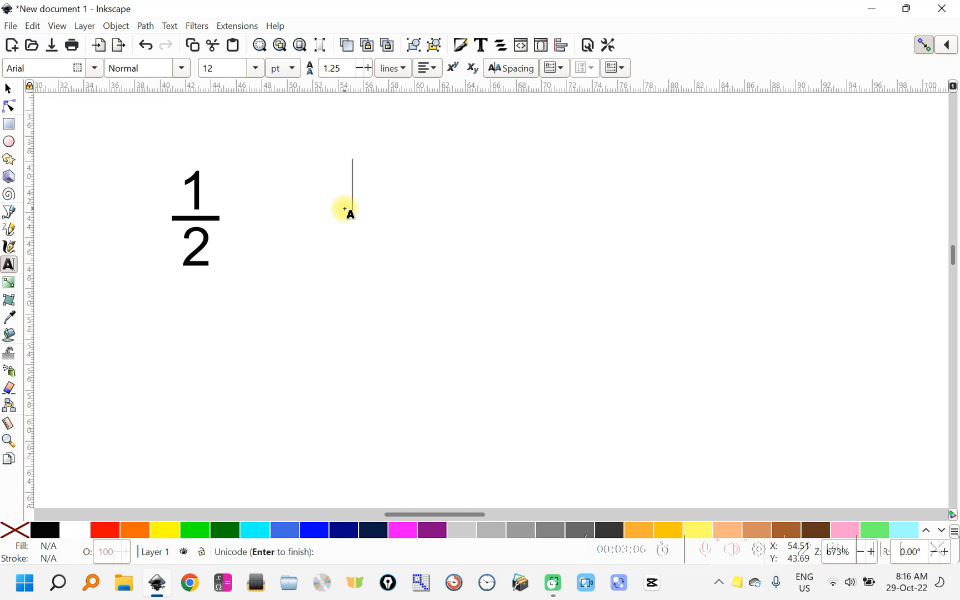
{"action": "type", "text": "3c: <"}
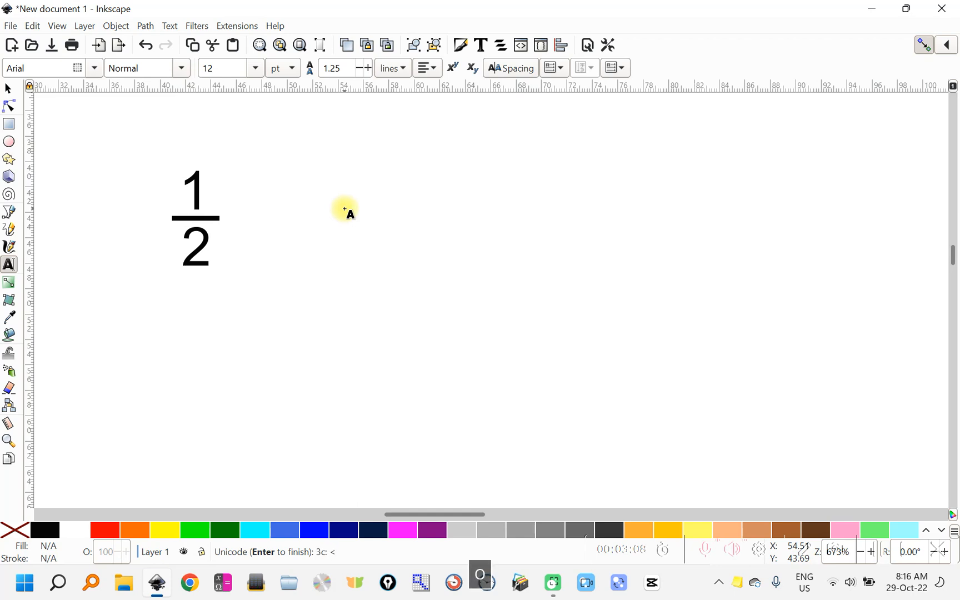
{"action": "key", "text": "Return"}
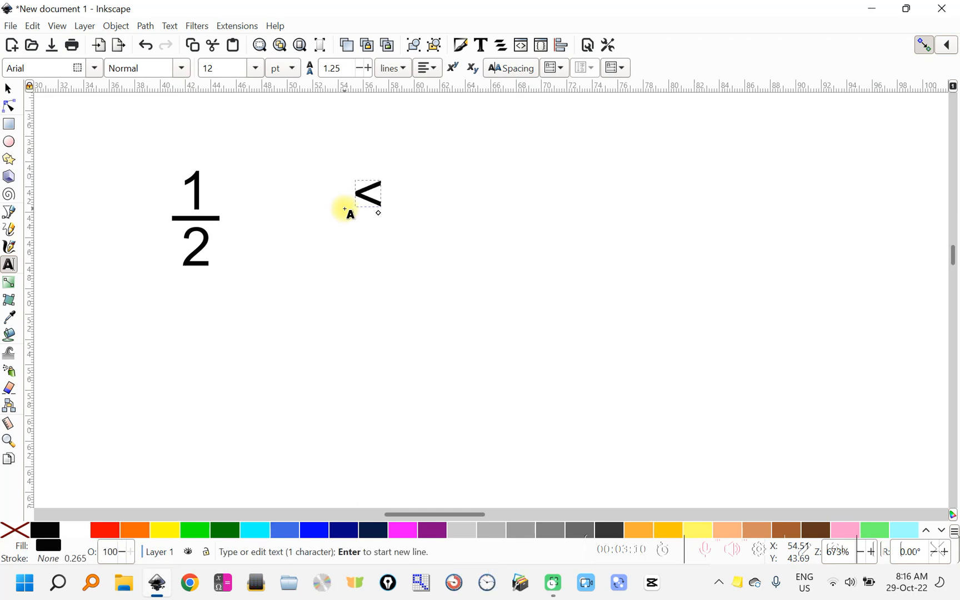
{"action": "key", "text": "BackSpace"}
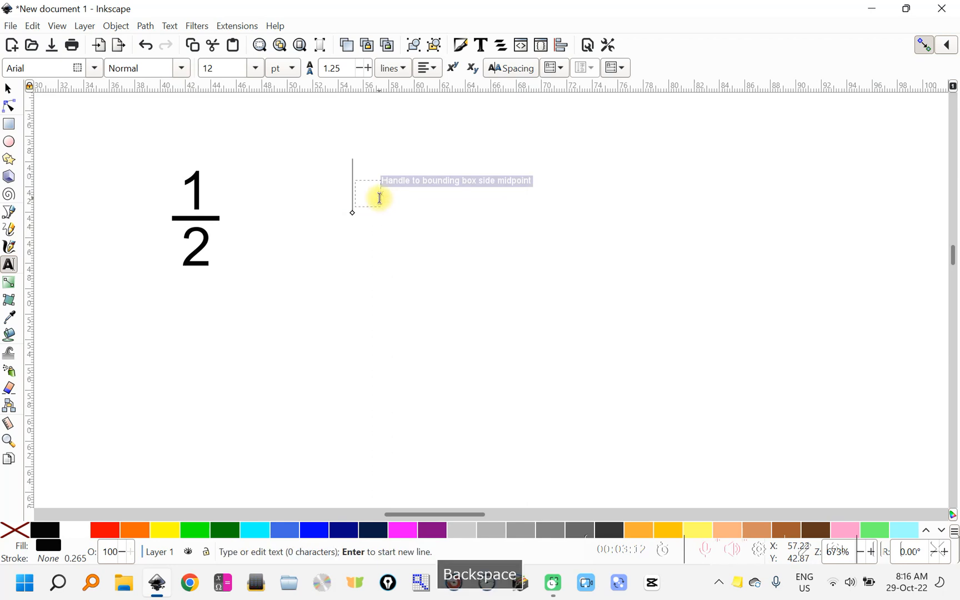
Insert the π symbol by its Unicode code 03c0 in the empty text object beside the fraction.
{"action": "key", "text": "ctrl+u"}
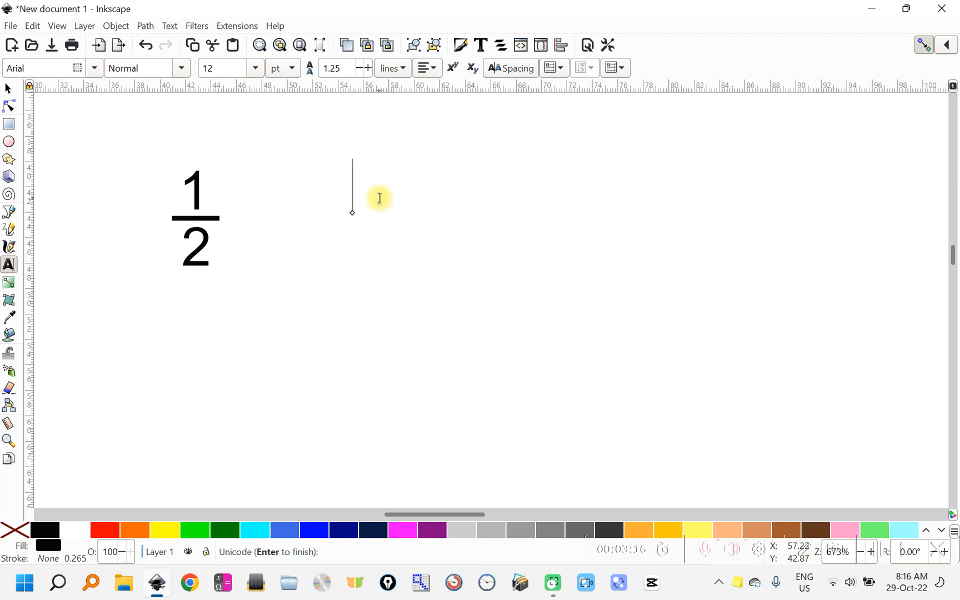
{"action": "type", "text": "03c0: π"}
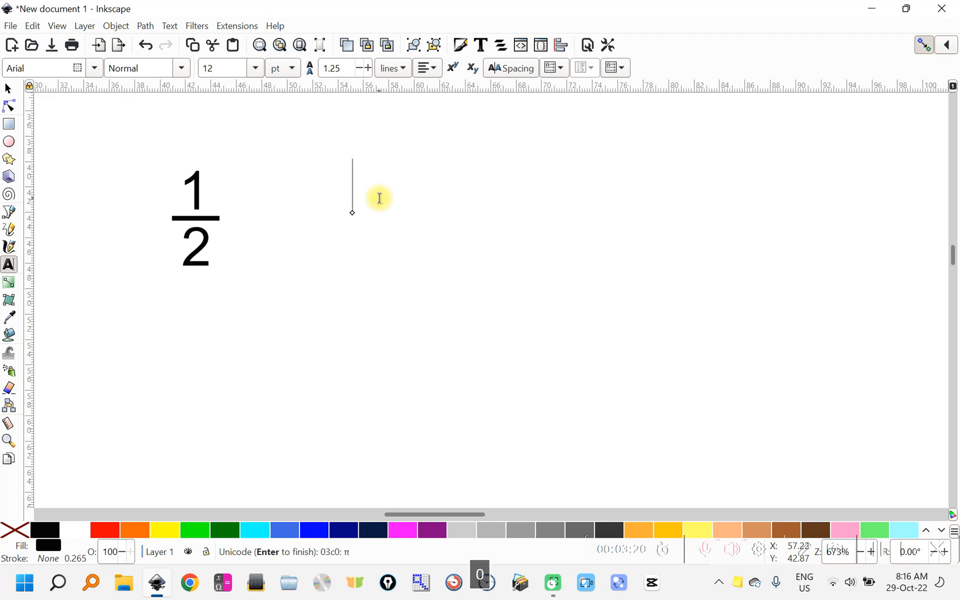
{"action": "key", "text": "Return"}
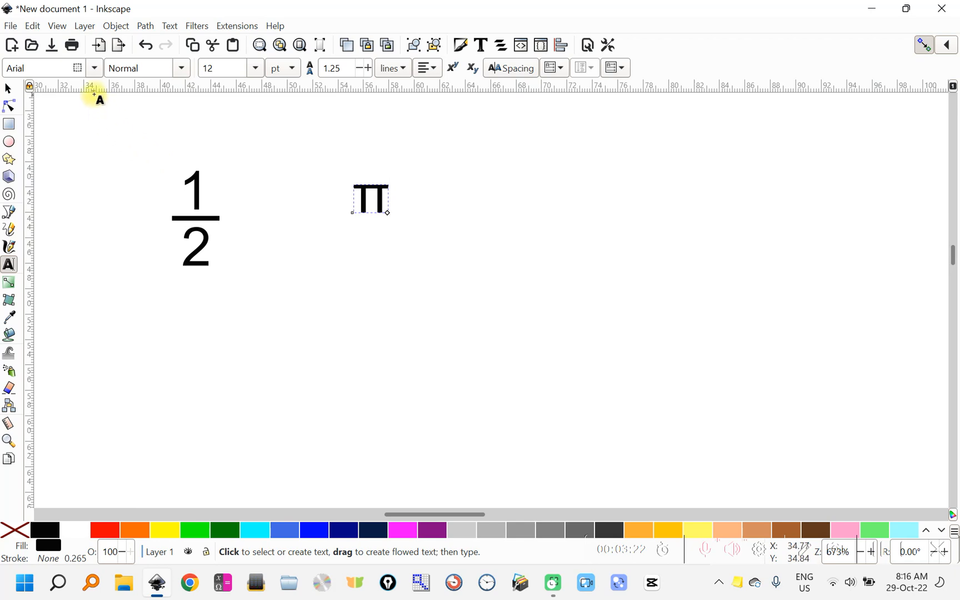
Set the π symbol's font to Times New Roman and move it to about X 54.3 mm, Y 43.3 mm.
{"action": "left_click_drag", "start_coordinate": [34, 73], "coordinate": [5, 84]}
{"action": "type", "text": "time"}
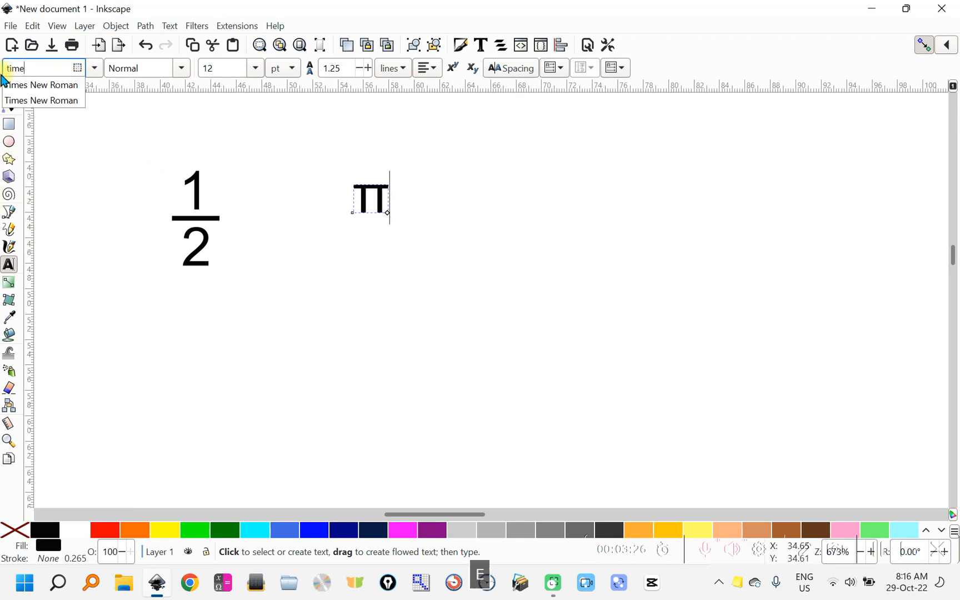
{"action": "left_click", "coordinate": [36, 89]}
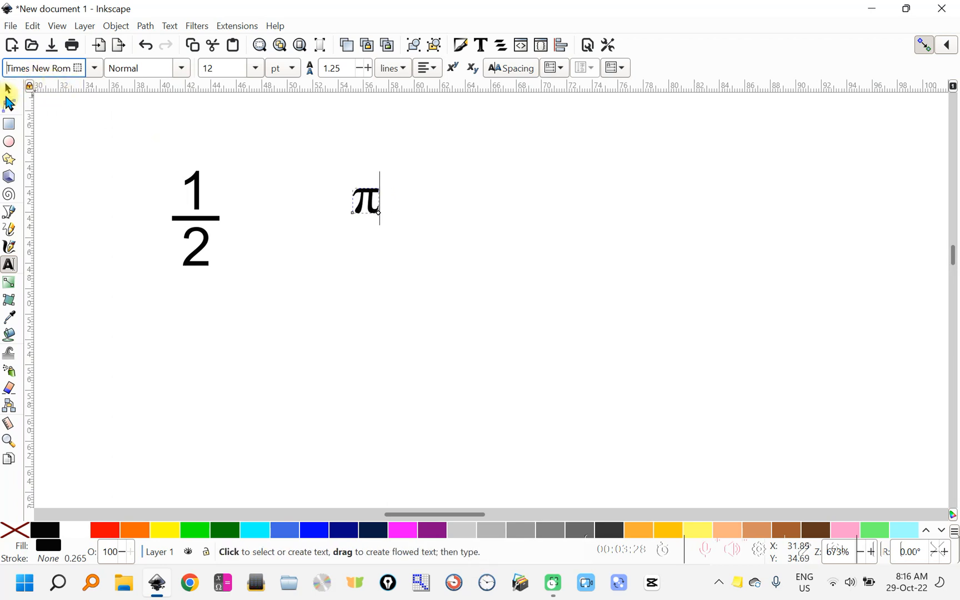
{"action": "left_click", "coordinate": [7, 91]}
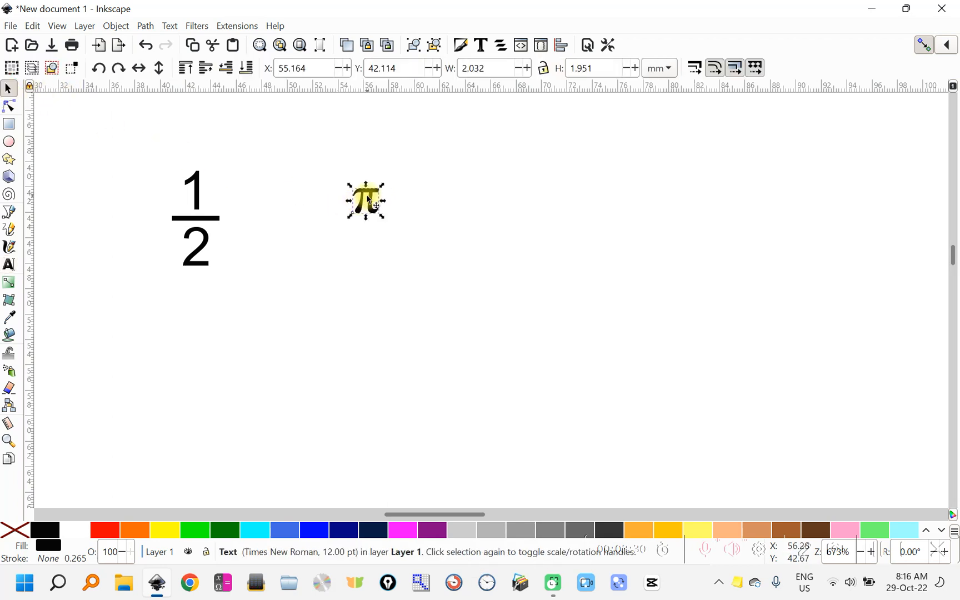
{"action": "mouse_move", "coordinate": [372, 199]}
{"action": "left_mouse_down"}
{"action": "mouse_move", "coordinate": [360, 225]}
{"action": "mouse_move", "coordinate": [362, 213]}
{"action": "left_mouse_up"}
{"action": "left_click", "coordinate": [413, 198]}
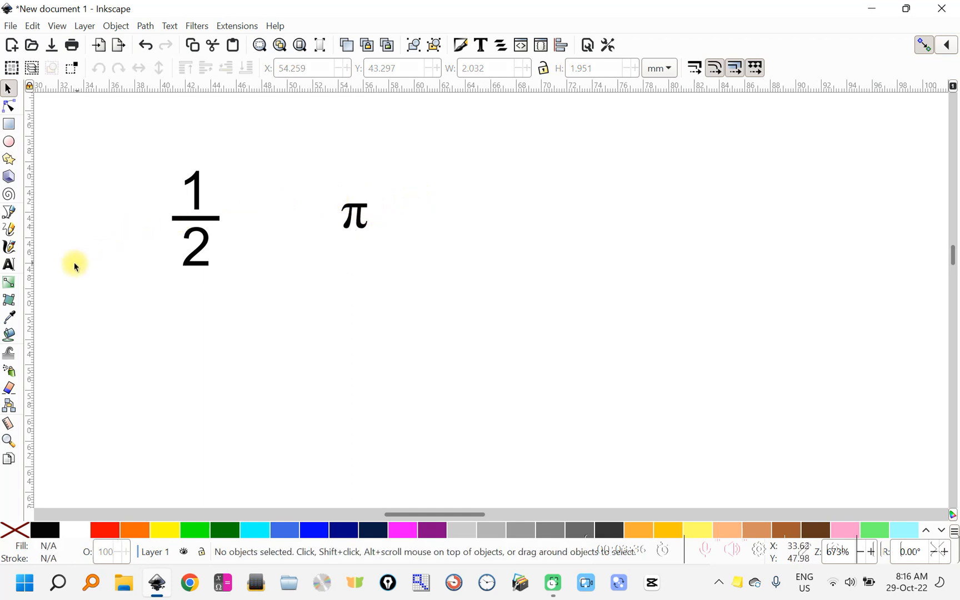
Draw a straight, slightly rising line about 10.8 mm long to the right of π with the Pen tool.
{"action": "left_click", "coordinate": [9, 214]}
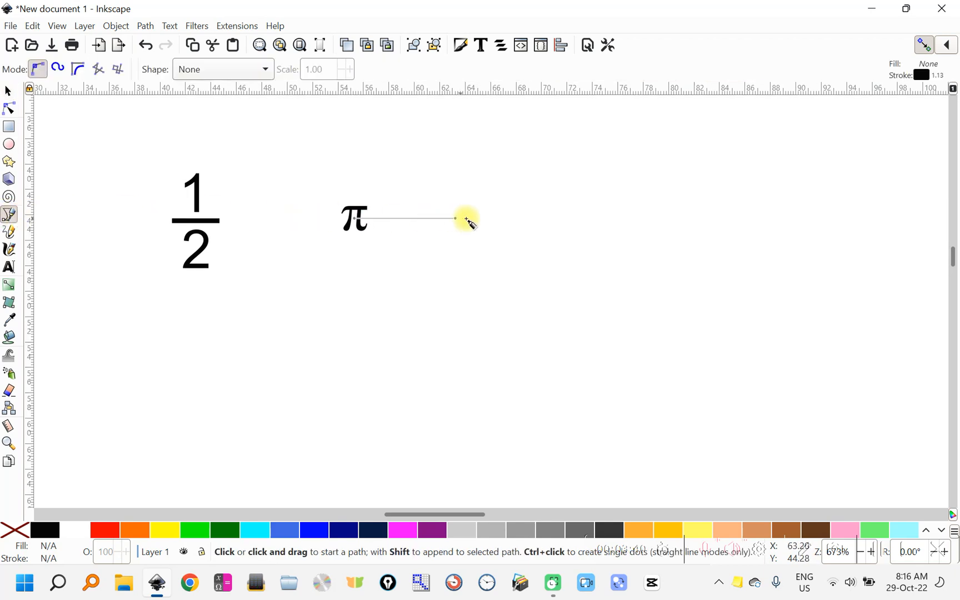
{"action": "left_click", "coordinate": [509, 213]}
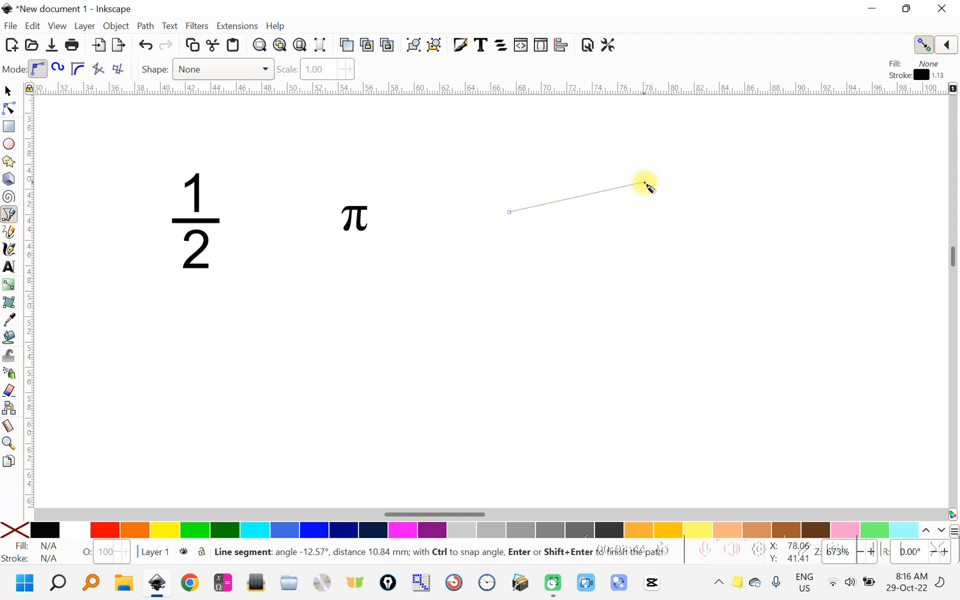
{"action": "left_click", "coordinate": [645, 183]}
{"action": "key", "text": "Return"}
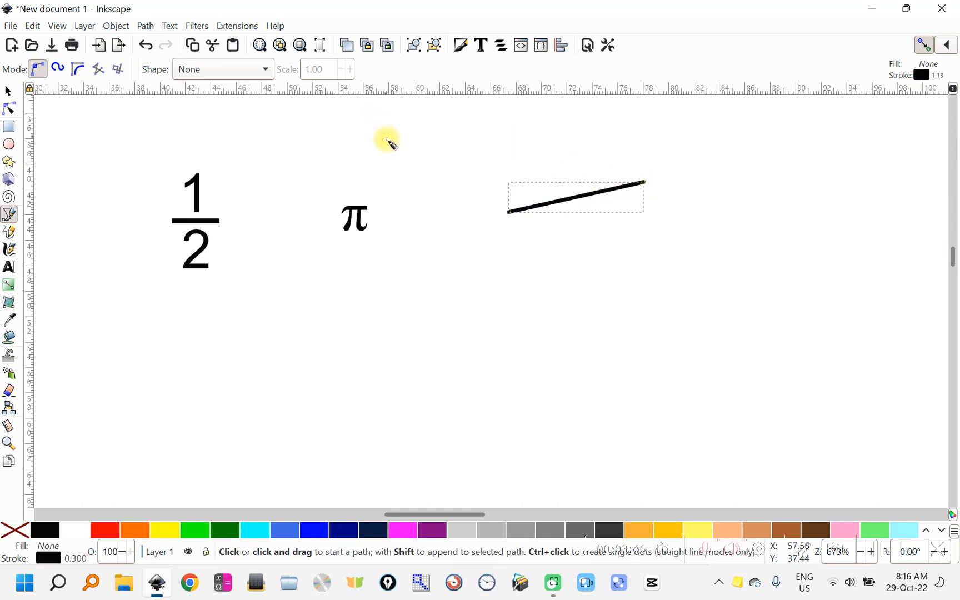
Add the Arrow2 end marker to the line through its stroke style.
{"action": "key", "text": "ctrl+shift+f"}
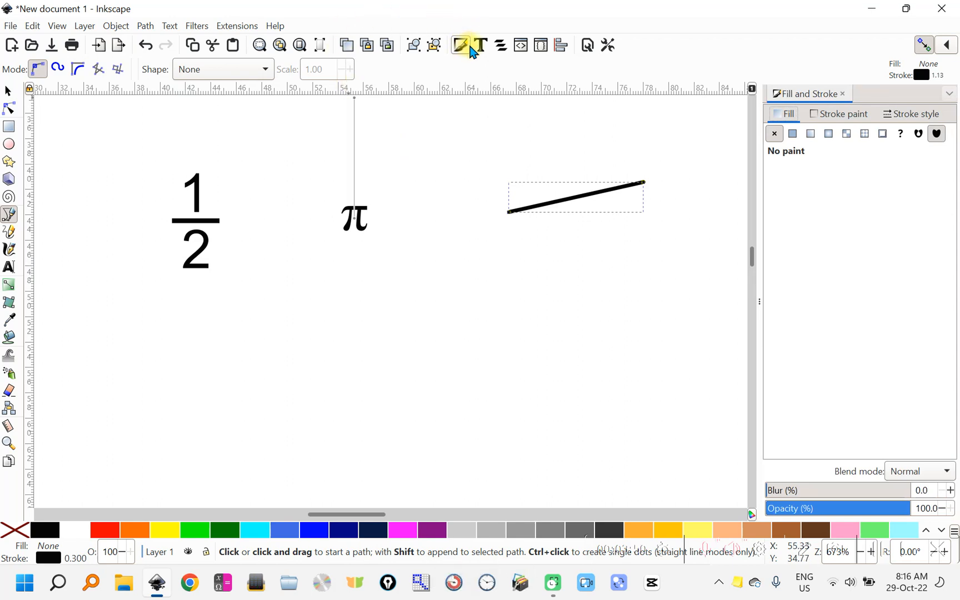
{"action": "left_click", "coordinate": [920, 120]}
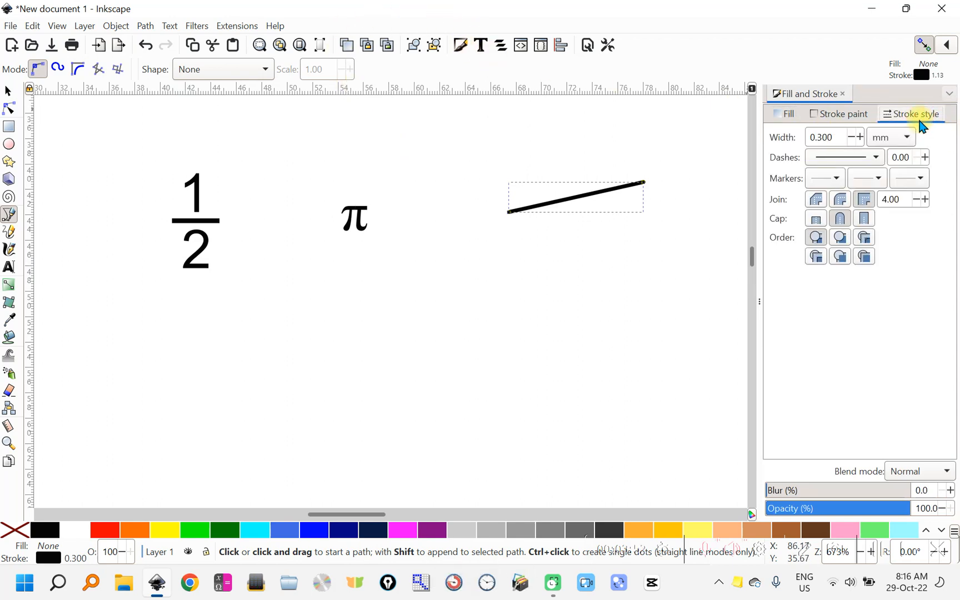
{"action": "left_click", "coordinate": [920, 179]}
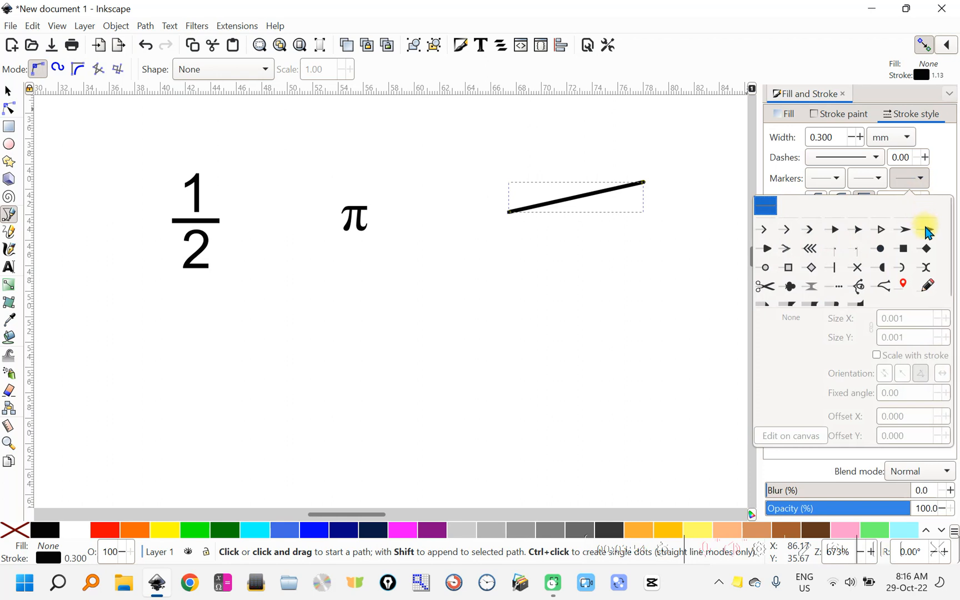
{"action": "left_click", "coordinate": [925, 230]}
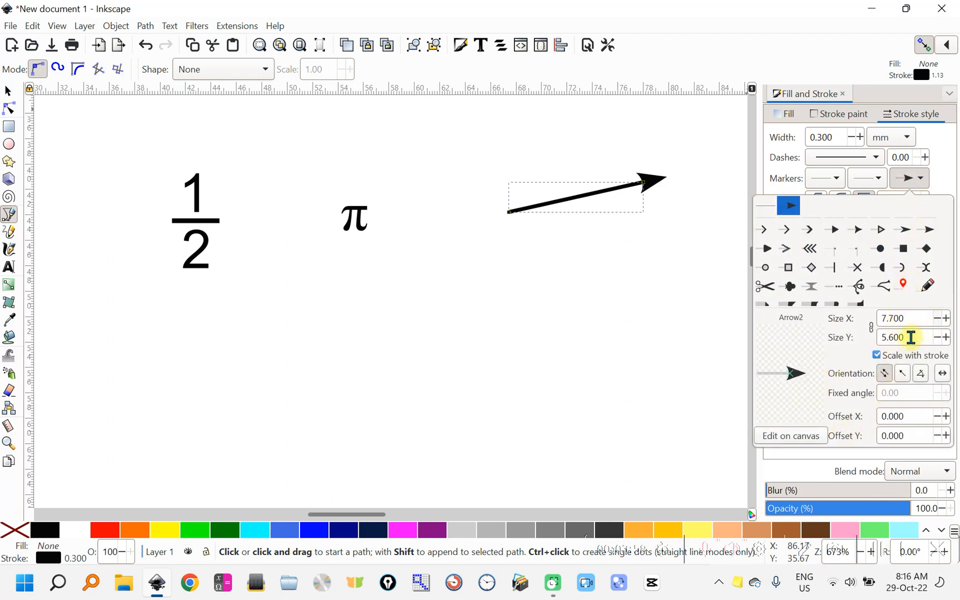
{"action": "left_click", "coordinate": [8, 92]}
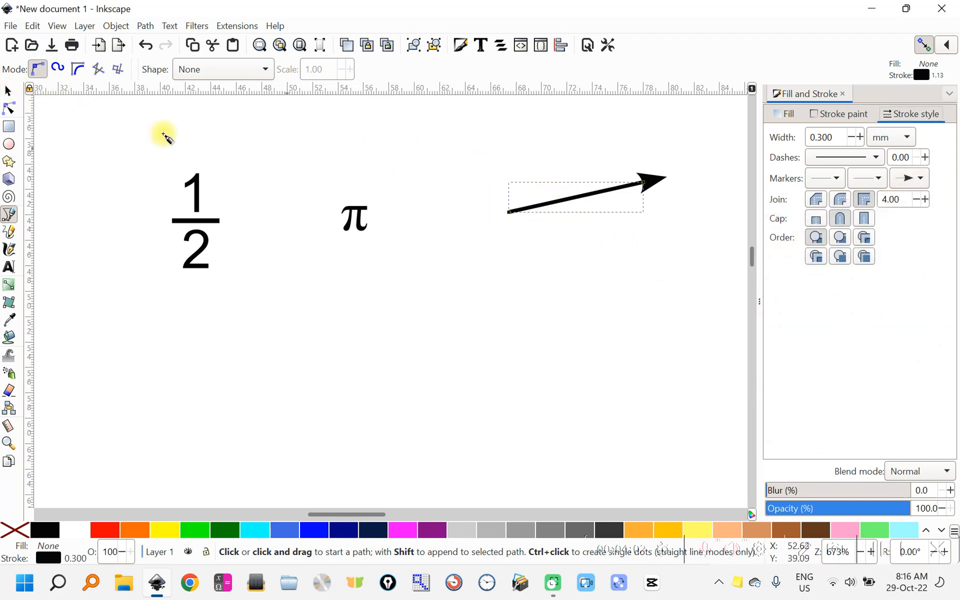
Move the arrow closer to π and relocate its head node so the arrow is about 3.9 mm wide and points at π.
{"action": "left_click", "coordinate": [8, 91]}
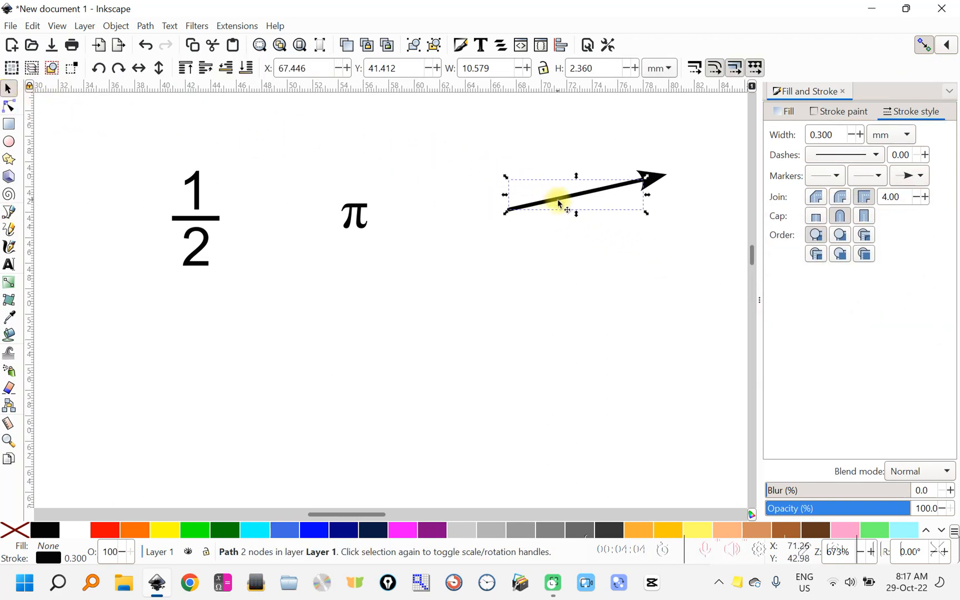
{"action": "left_click_drag", "start_coordinate": [559, 204], "coordinate": [502, 218]}
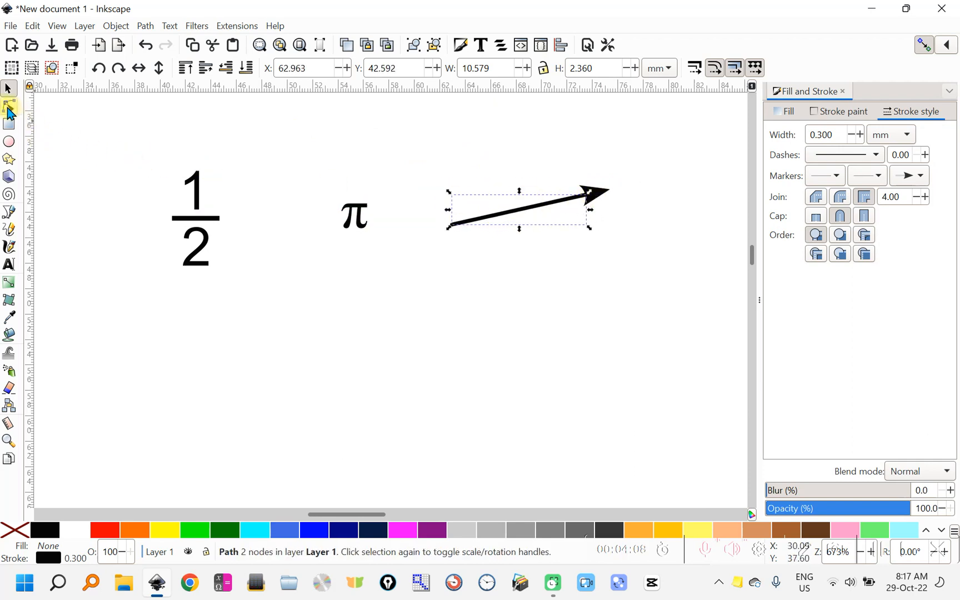
{"action": "left_click", "coordinate": [9, 107]}
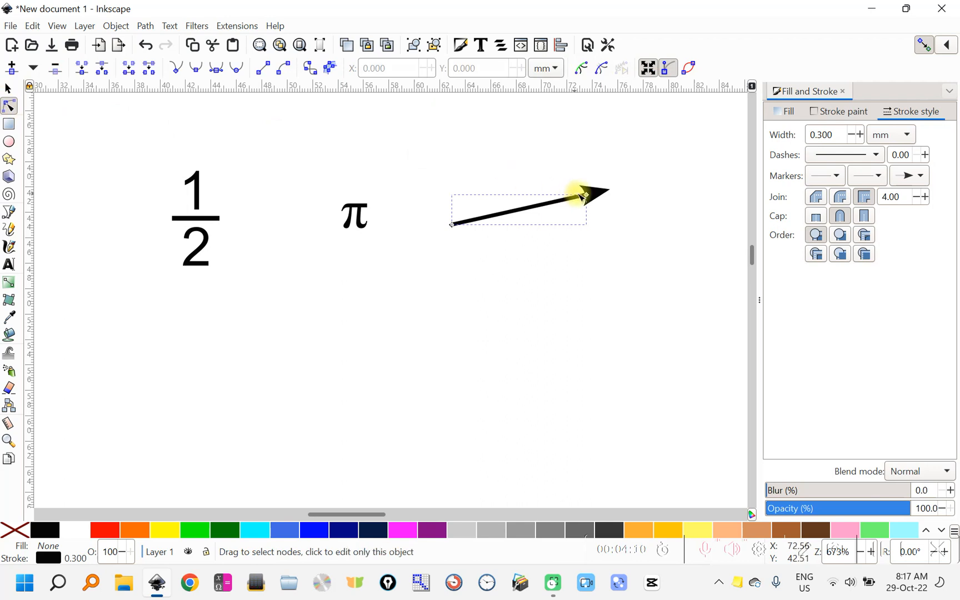
{"action": "left_click_drag", "start_coordinate": [589, 197], "coordinate": [403, 218]}
{"action": "left_click", "coordinate": [9, 89]}
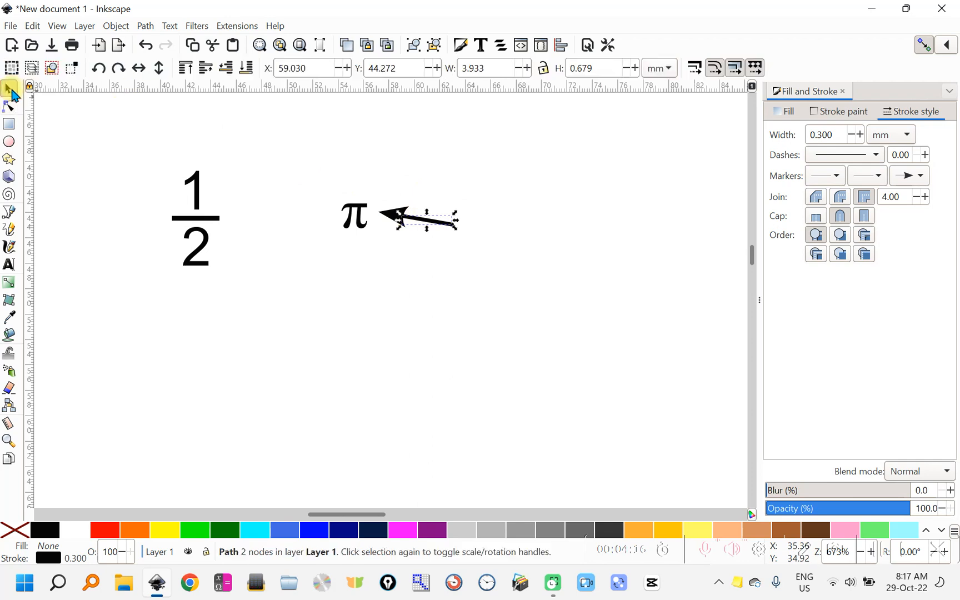
{"action": "left_click", "coordinate": [315, 176]}
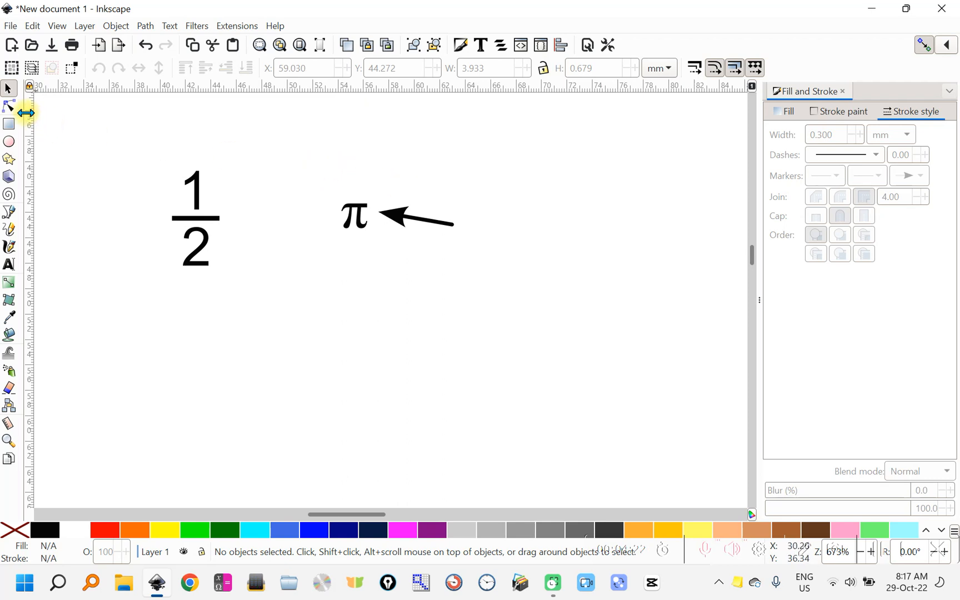
Bend the arrow's straight segment into an upward arc and adjust the curve handle at its head node.
{"action": "left_click", "coordinate": [10, 107]}
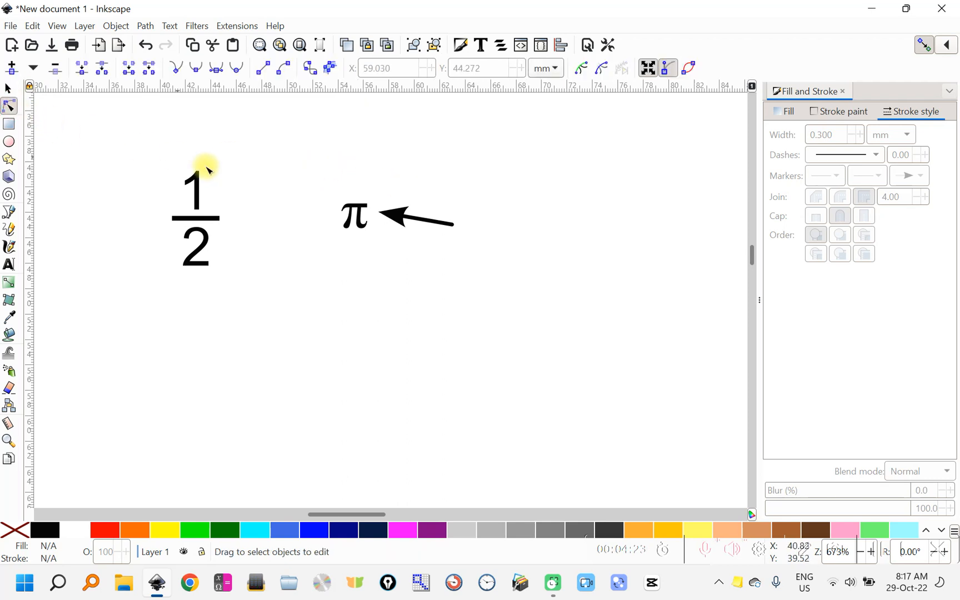
{"action": "left_click", "coordinate": [426, 222]}
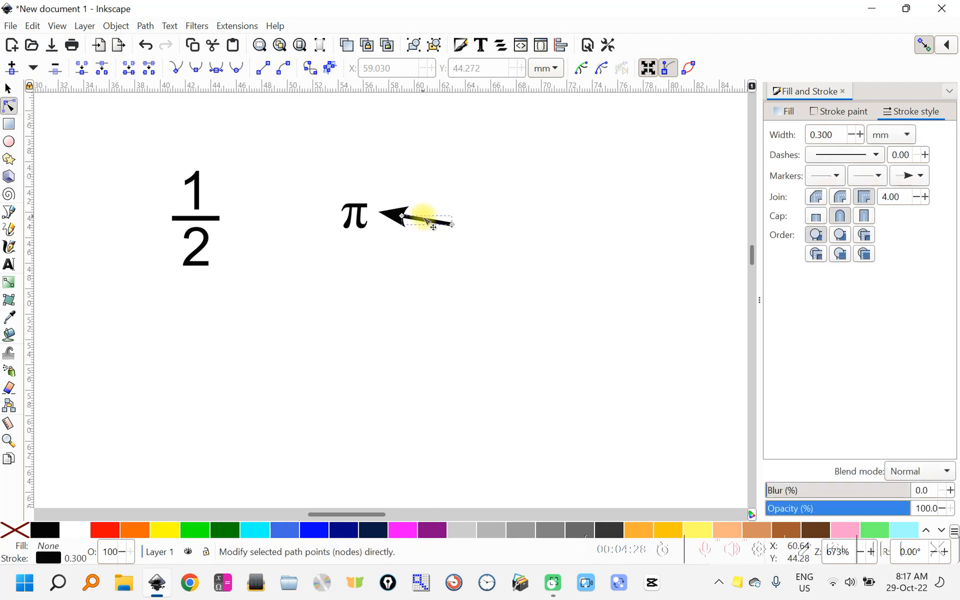
{"action": "mouse_move", "coordinate": [428, 217]}
{"action": "left_mouse_down"}
{"action": "mouse_move", "coordinate": [427, 207]}
{"action": "mouse_move", "coordinate": [437, 211]}
{"action": "mouse_move", "coordinate": [428, 207]}
{"action": "left_mouse_up"}
{"action": "left_click", "coordinate": [404, 217]}
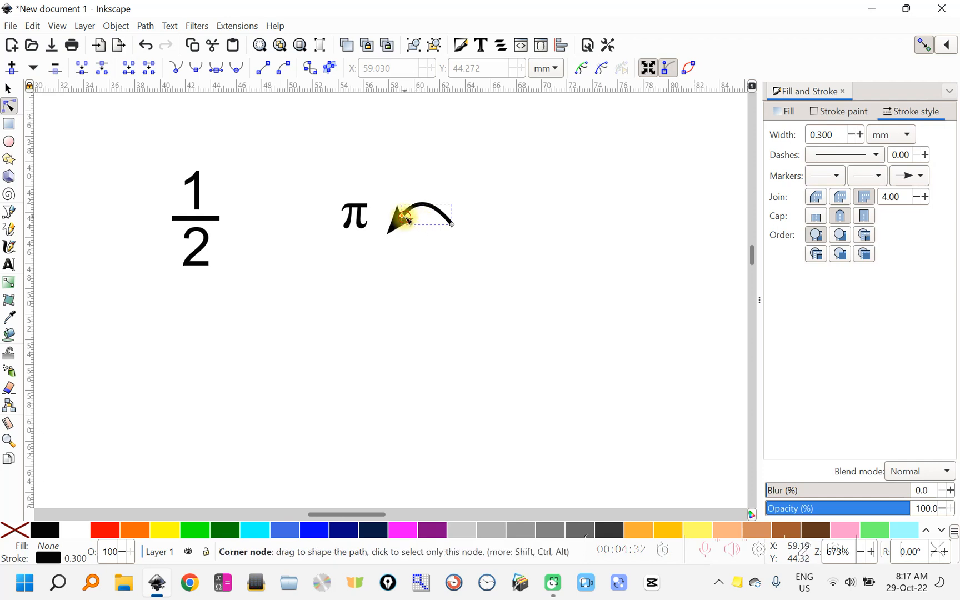
{"action": "mouse_move", "coordinate": [428, 198]}
{"action": "left_mouse_down"}
{"action": "mouse_move", "coordinate": [441, 208]}
{"action": "mouse_move", "coordinate": [421, 189]}
{"action": "mouse_move", "coordinate": [410, 214]}
{"action": "mouse_move", "coordinate": [411, 201]}
{"action": "left_mouse_up"}
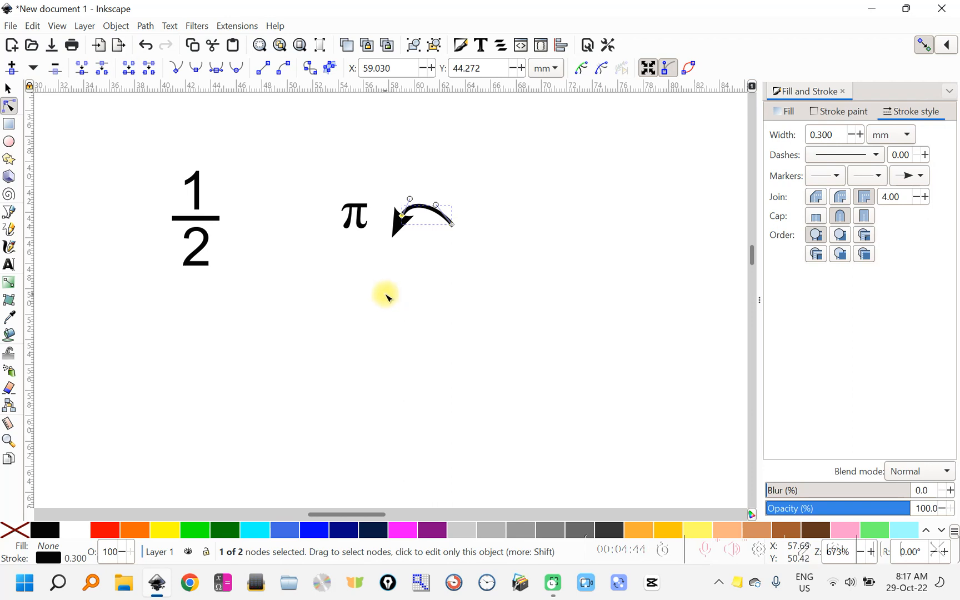
Draw a rectangle about 14.1 by 7.1 mm below π and give it a magenta fill and a blue stroke.
{"action": "left_click", "coordinate": [10, 126]}
{"action": "mouse_move", "coordinate": [328, 304]}
{"action": "left_mouse_down"}
{"action": "mouse_move", "coordinate": [395, 362]}
{"action": "mouse_move", "coordinate": [470, 395]}
{"action": "mouse_move", "coordinate": [447, 368]}
{"action": "mouse_move", "coordinate": [431, 358]}
{"action": "mouse_move", "coordinate": [443, 390]}
{"action": "mouse_move", "coordinate": [439, 429]}
{"action": "mouse_move", "coordinate": [465, 452]}
{"action": "mouse_move", "coordinate": [476, 456]}
{"action": "mouse_move", "coordinate": [464, 447]}
{"action": "mouse_move", "coordinate": [467, 419]}
{"action": "mouse_move", "coordinate": [508, 393]}
{"action": "left_mouse_up"}
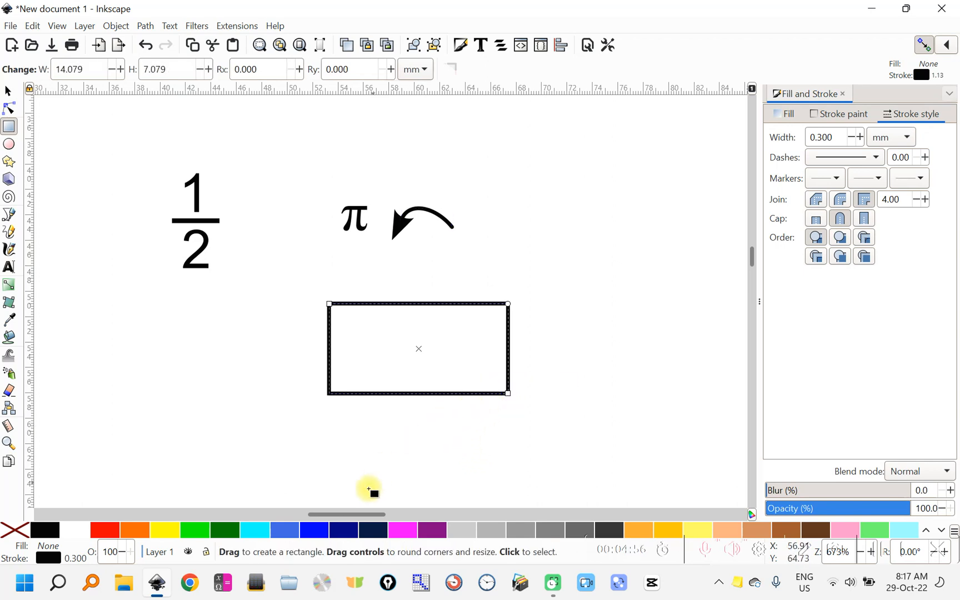
{"action": "left_click", "coordinate": [401, 529]}
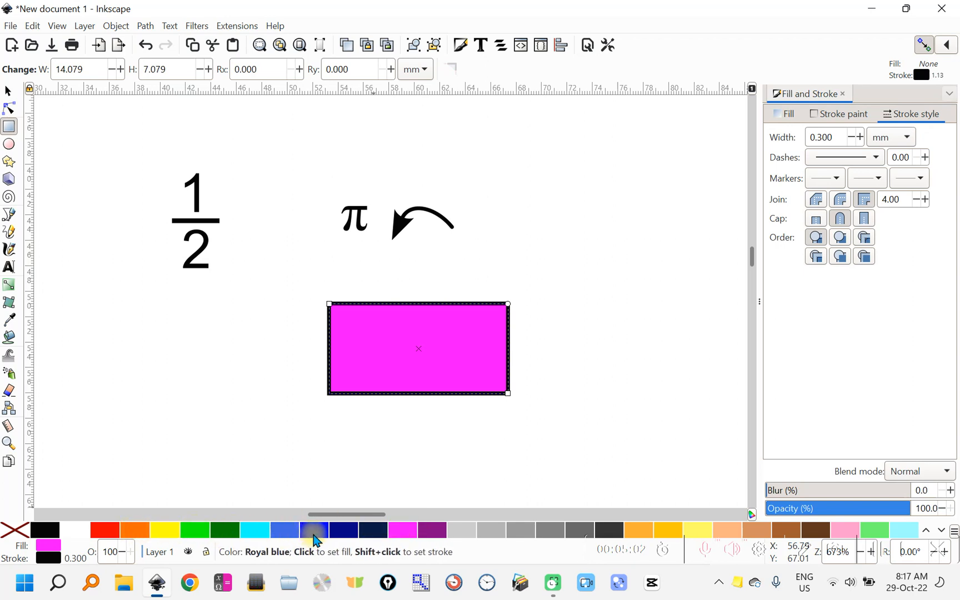
{"action": "left_click", "coordinate": [314, 536], "text": "shift"}
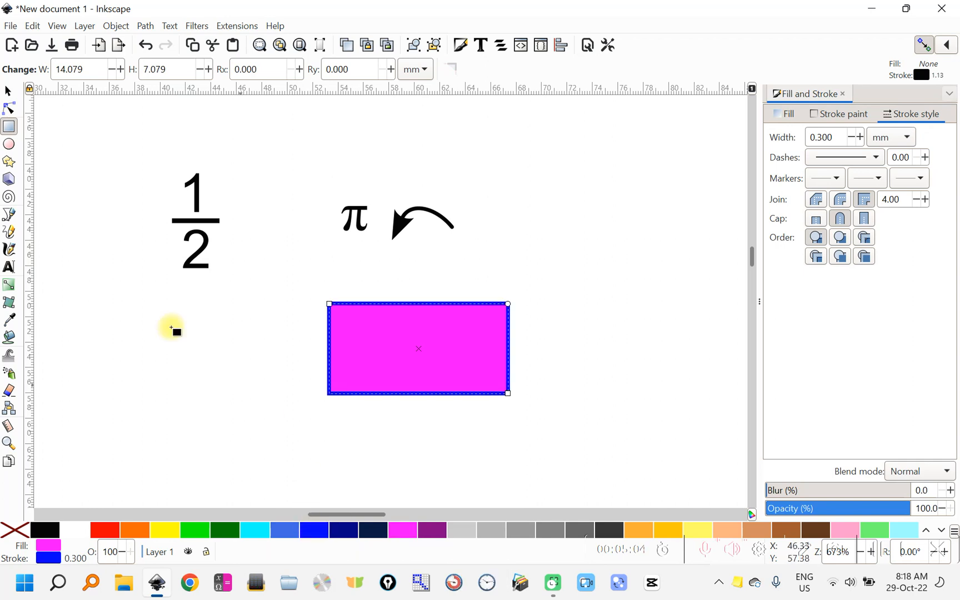
Increase the rectangle's stroke width to 1.1 mm.
{"action": "left_click", "coordinate": [859, 137]}
{"action": "left_click", "coordinate": [859, 136]}
{"action": "left_click", "coordinate": [860, 136]}
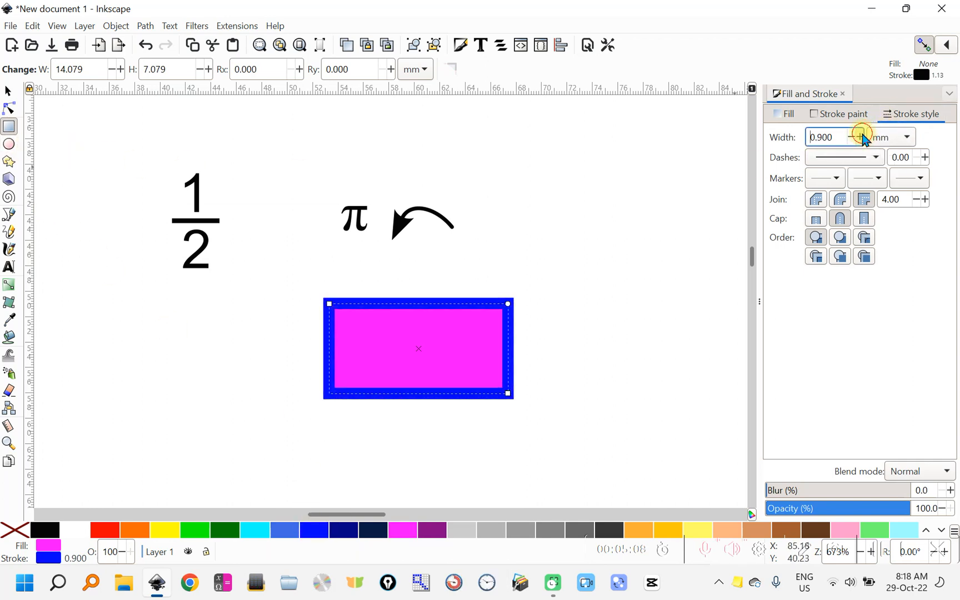
{"action": "left_click", "coordinate": [860, 137]}
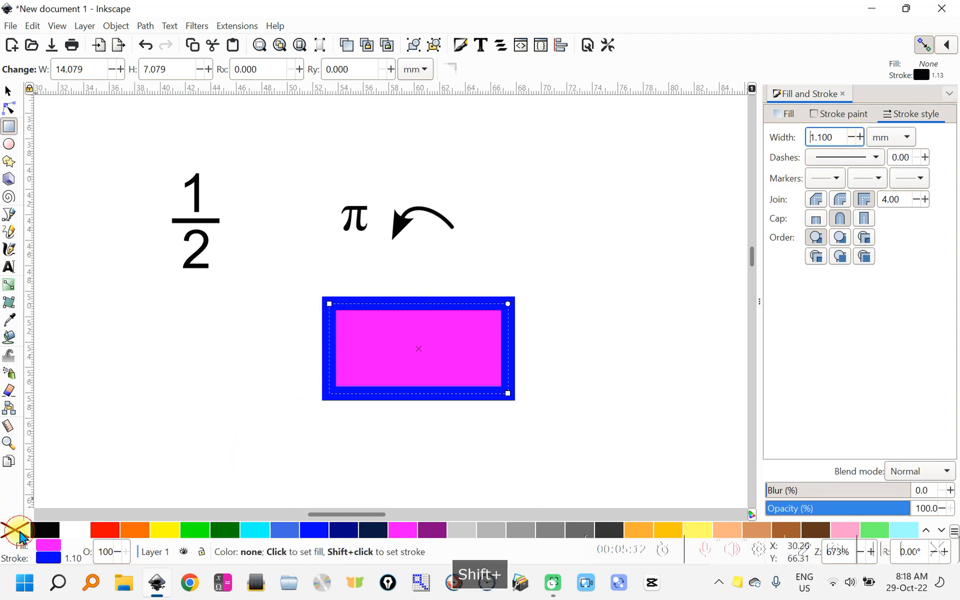
Remove the rectangle's stroke, undo that removal, and remove its fill instead.
{"action": "left_click", "coordinate": [20, 534], "text": "shift"}
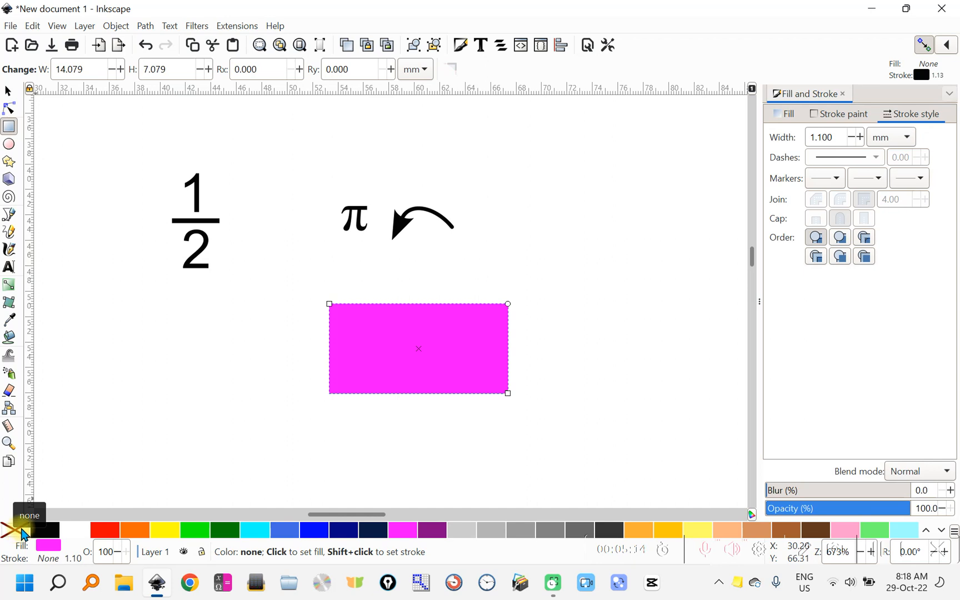
{"action": "key", "text": "ctrl+z"}
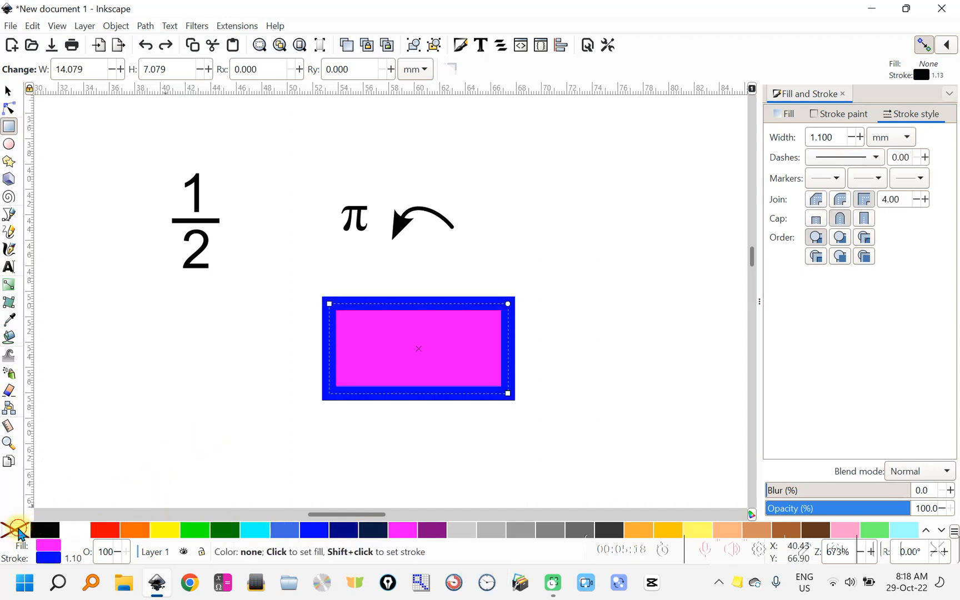
{"action": "left_click", "coordinate": [20, 533]}
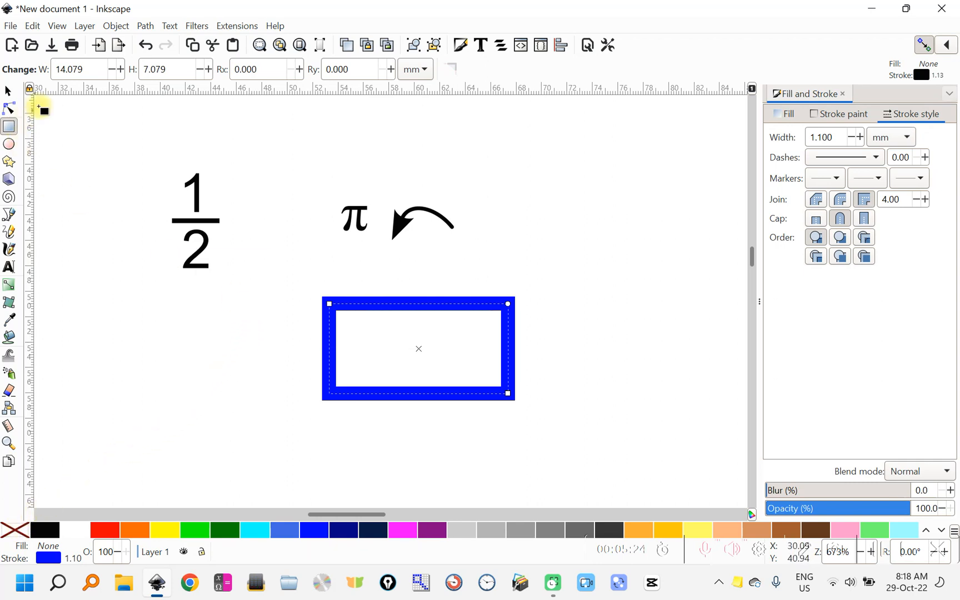
Duplicate the blue rectangle and move the copy horizontally to about X 70.75 mm, right of the original.
{"action": "left_click", "coordinate": [9, 91]}
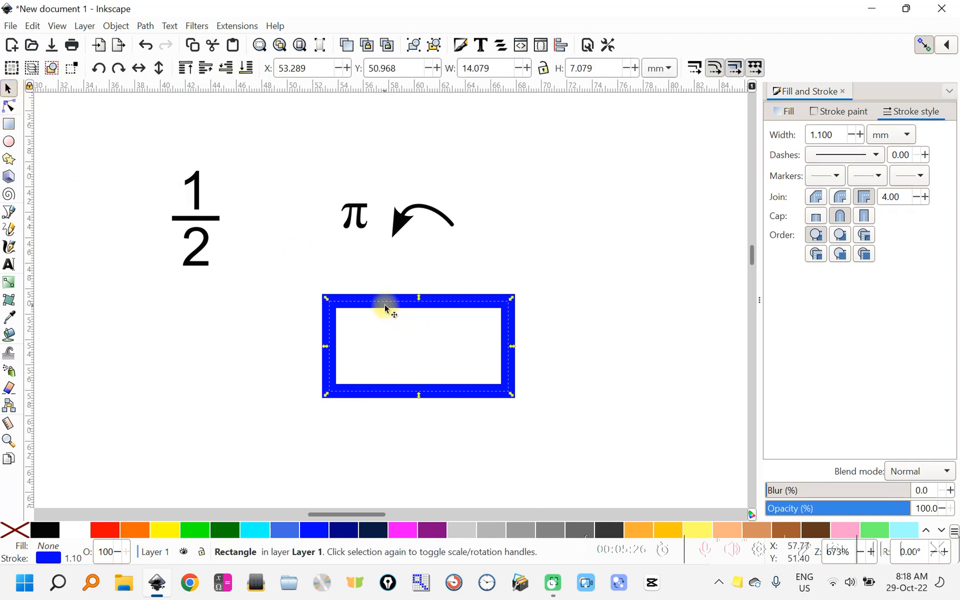
{"action": "key", "text": "ctrl+d"}
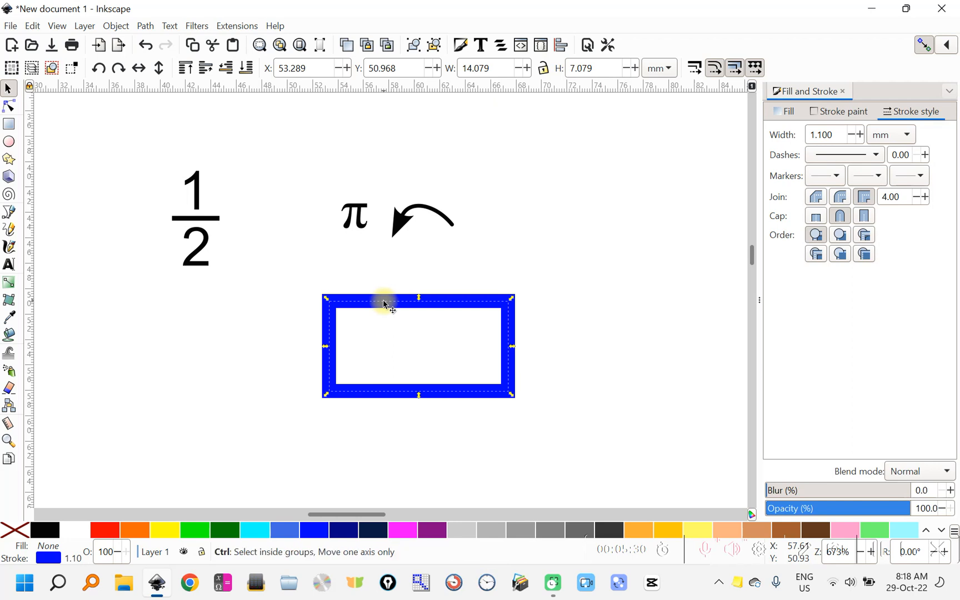
{"action": "left_click_drag", "start_coordinate": [385, 305], "coordinate": [602, 294]}
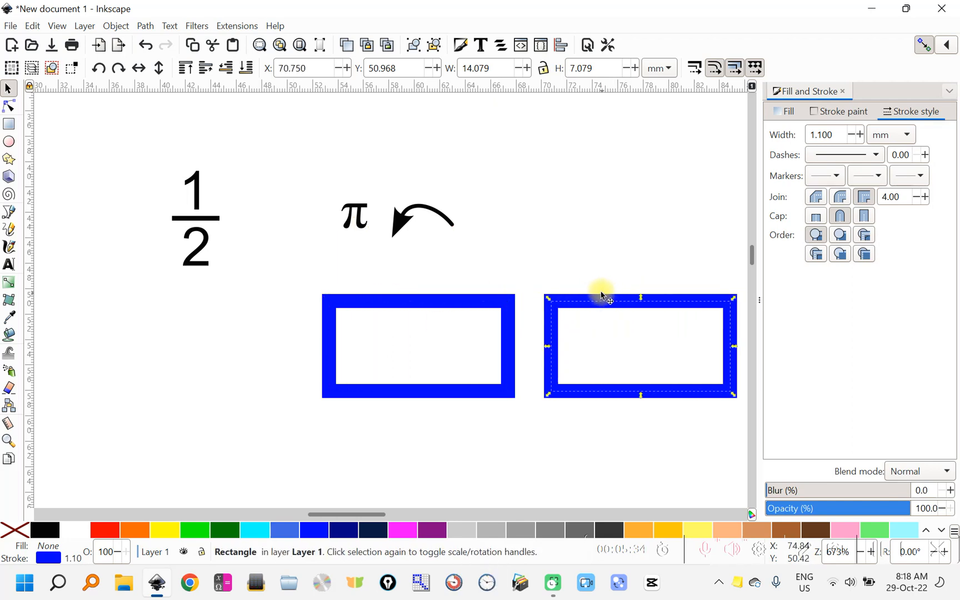
Duplicate the original blue-outlined rectangle below π and move the copy horizontally to about X 35.47 mm, below the fraction.
{"action": "left_click", "coordinate": [432, 309]}
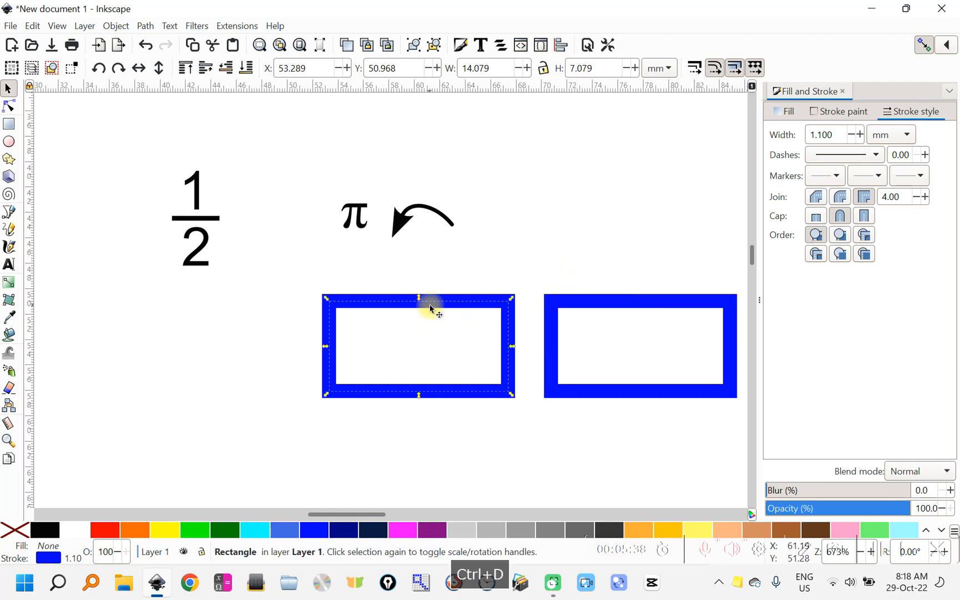
{"action": "key", "text": "ctrl+d"}
{"action": "left_click_drag", "start_coordinate": [427, 307], "coordinate": [201, 310]}
{"action": "left_click", "coordinate": [474, 238]}
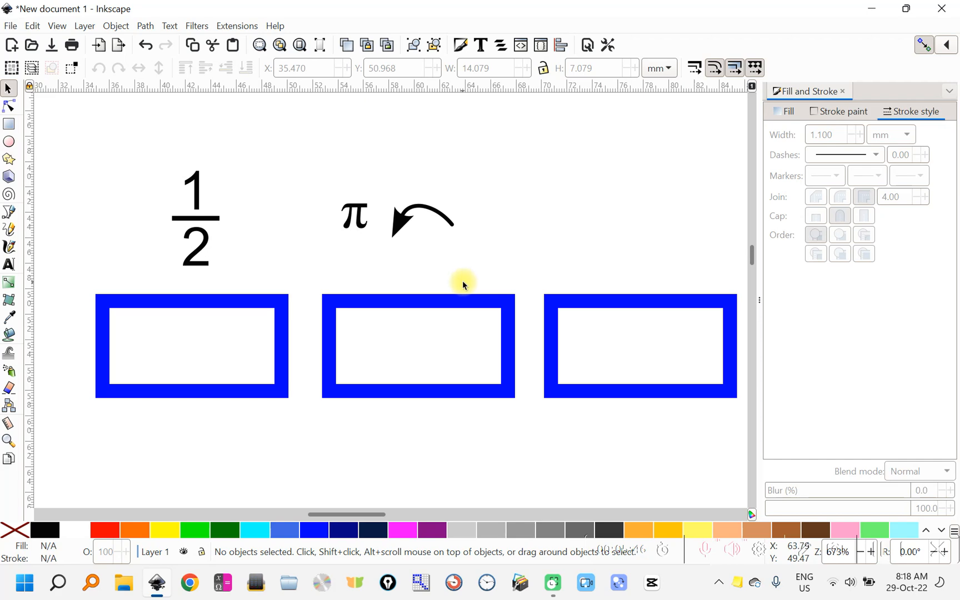
Fill the rectangle below the fraction with red, the middle one with green and the remaining one with yellow.
{"action": "left_click", "coordinate": [241, 309]}
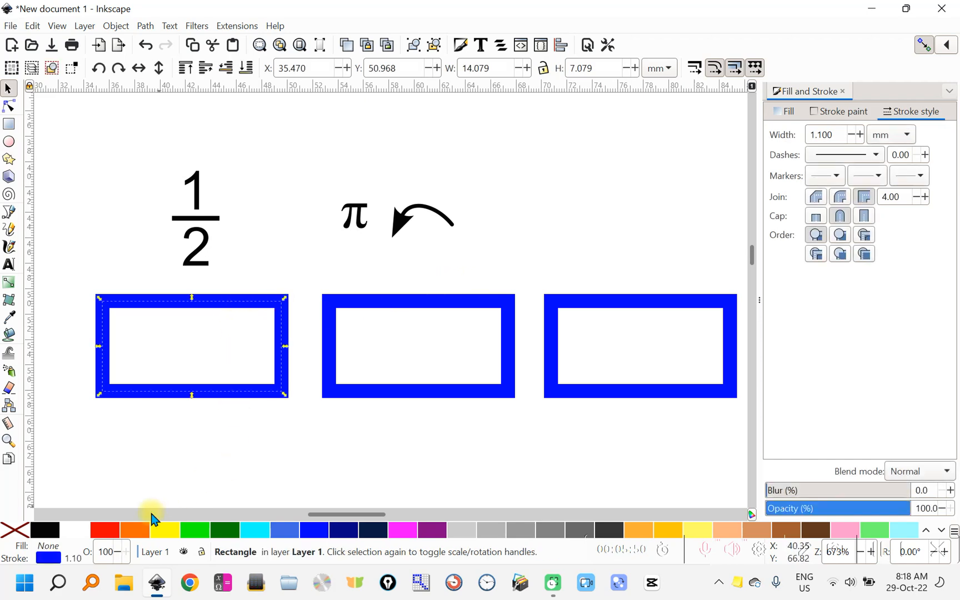
{"action": "left_click", "coordinate": [107, 529]}
{"action": "left_click", "coordinate": [420, 306]}
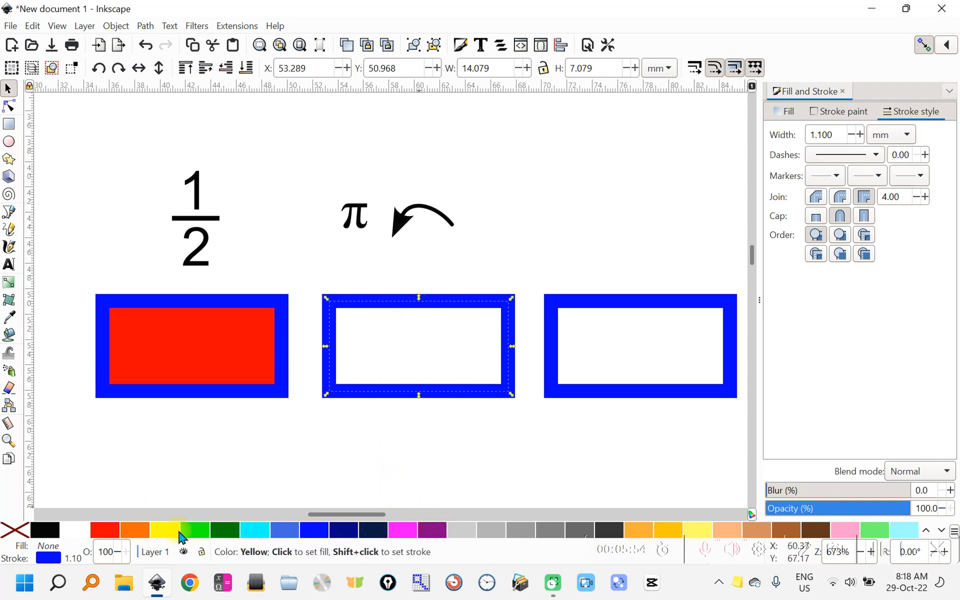
{"action": "left_click", "coordinate": [232, 525]}
{"action": "left_click", "coordinate": [639, 311]}
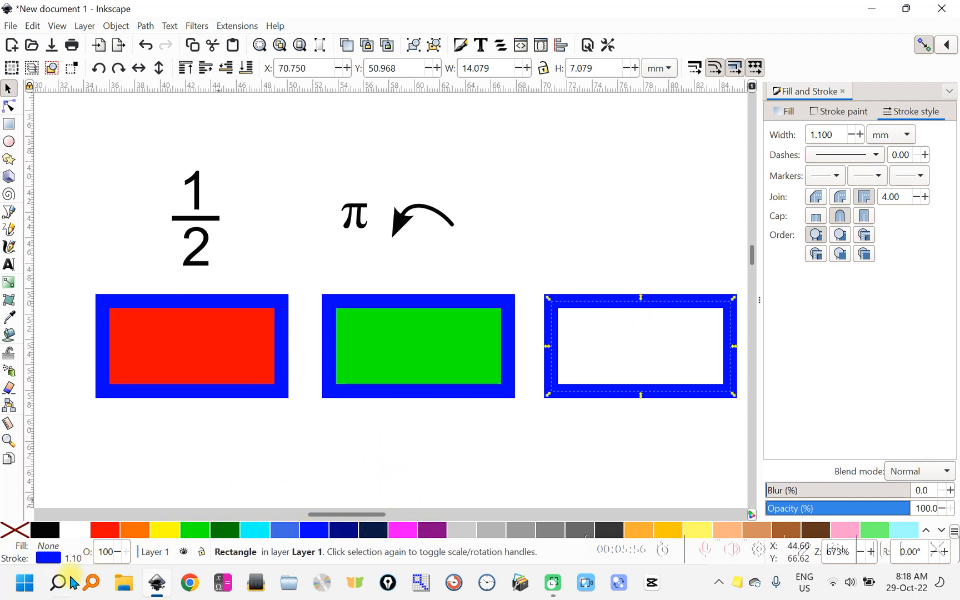
{"action": "left_click", "coordinate": [161, 531]}
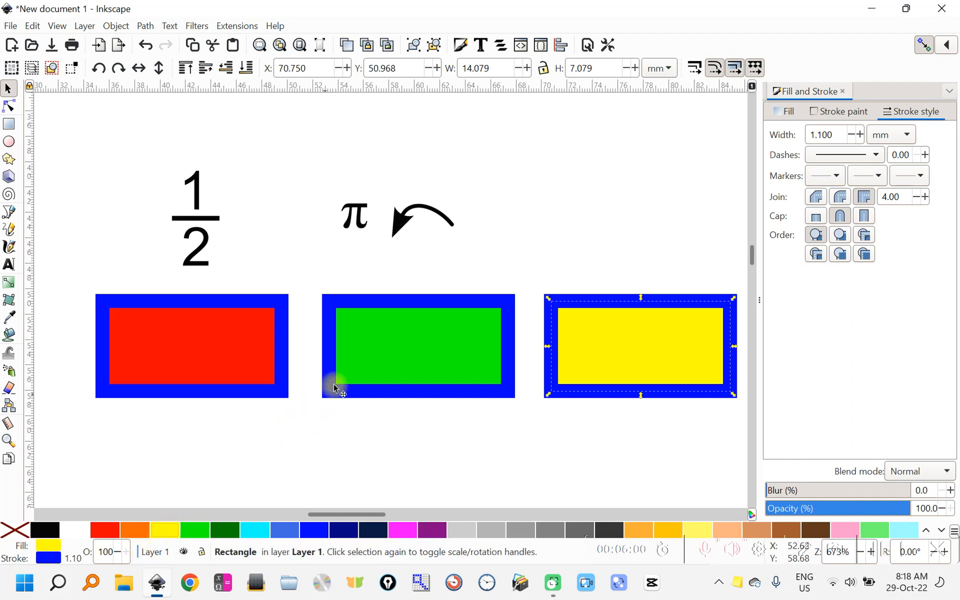
Overlap the yellow rectangle with the green one's upper-right corner and try a Union of the two, undoing the union.
{"action": "left_click_drag", "start_coordinate": [576, 294], "coordinate": [488, 266]}
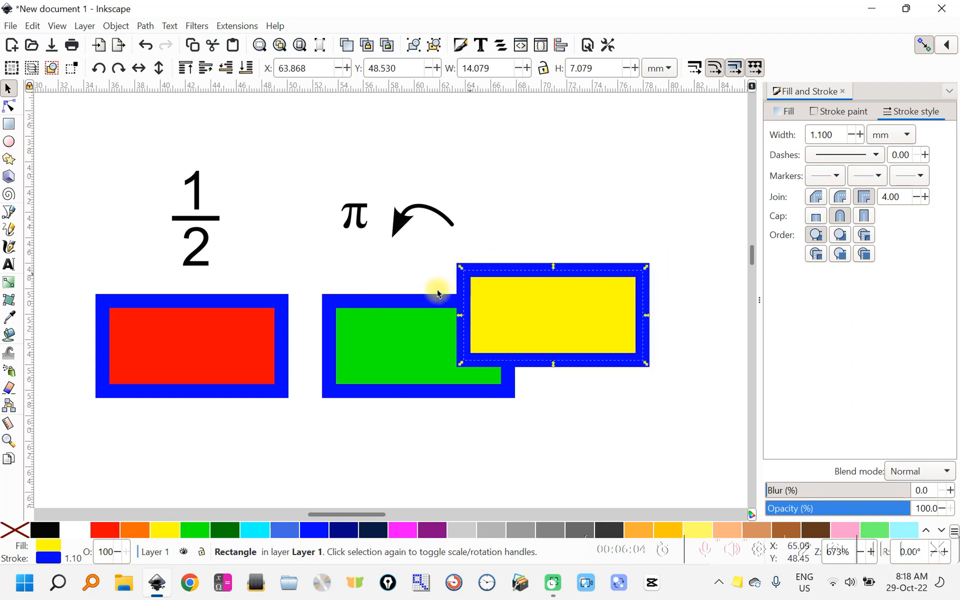
{"action": "left_click", "coordinate": [409, 308], "text": "shift"}
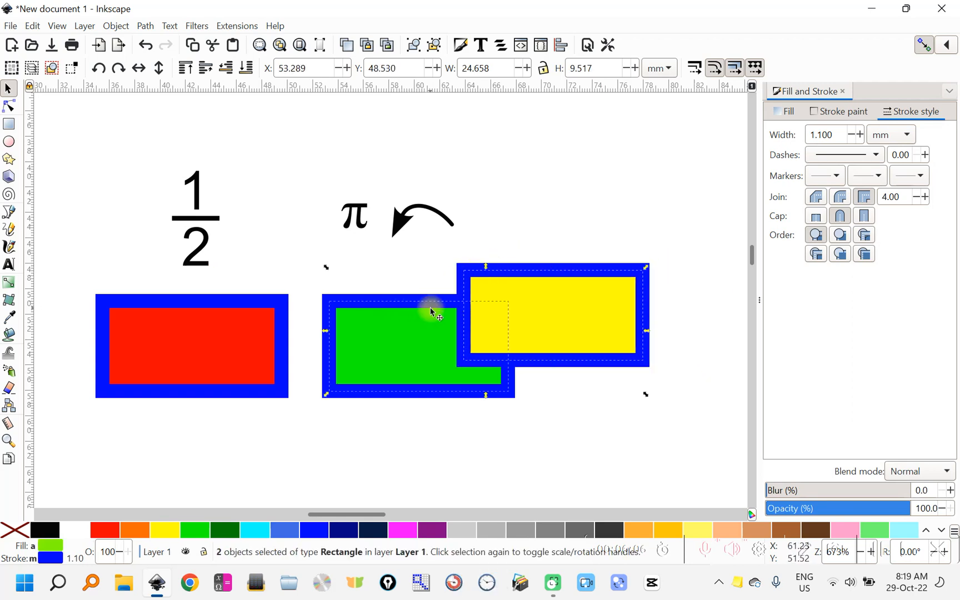
{"action": "left_click", "coordinate": [145, 27]}
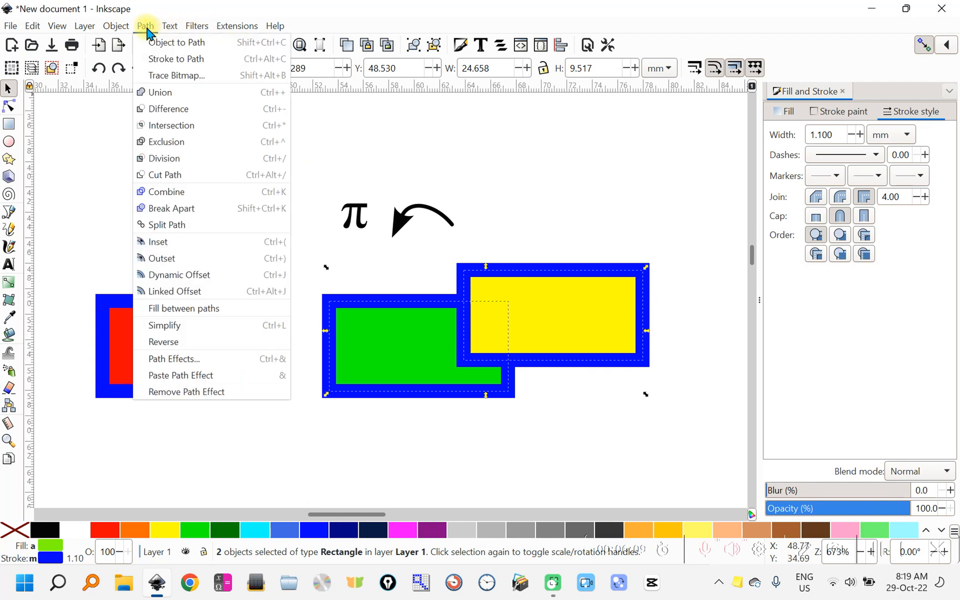
{"action": "left_click", "coordinate": [161, 93]}
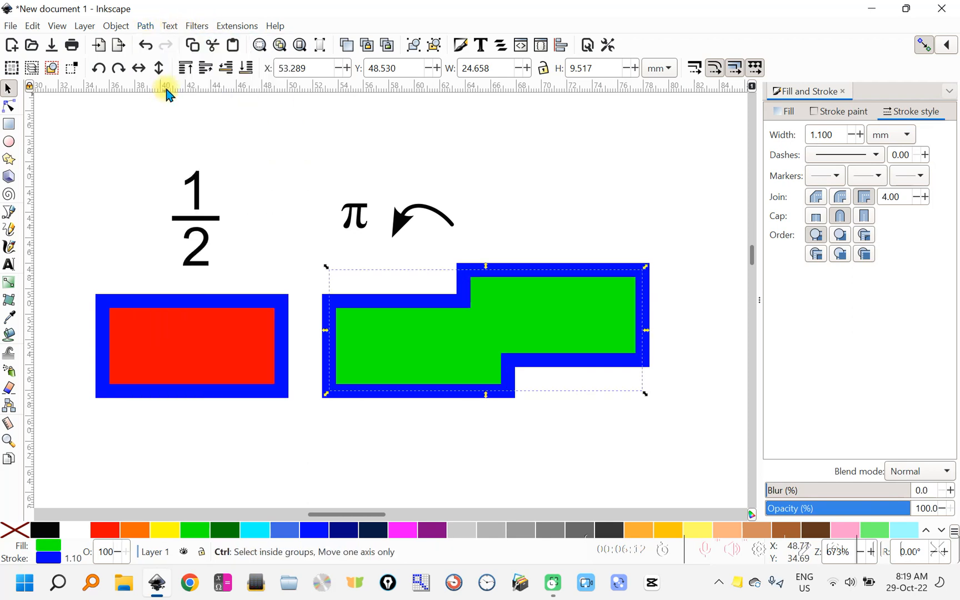
{"action": "key", "text": "ctrl+z"}
Try cutting the yellow rectangle out of the green one with Difference, and undo back to the overlapping rectangles.
{"action": "left_click", "coordinate": [149, 27]}
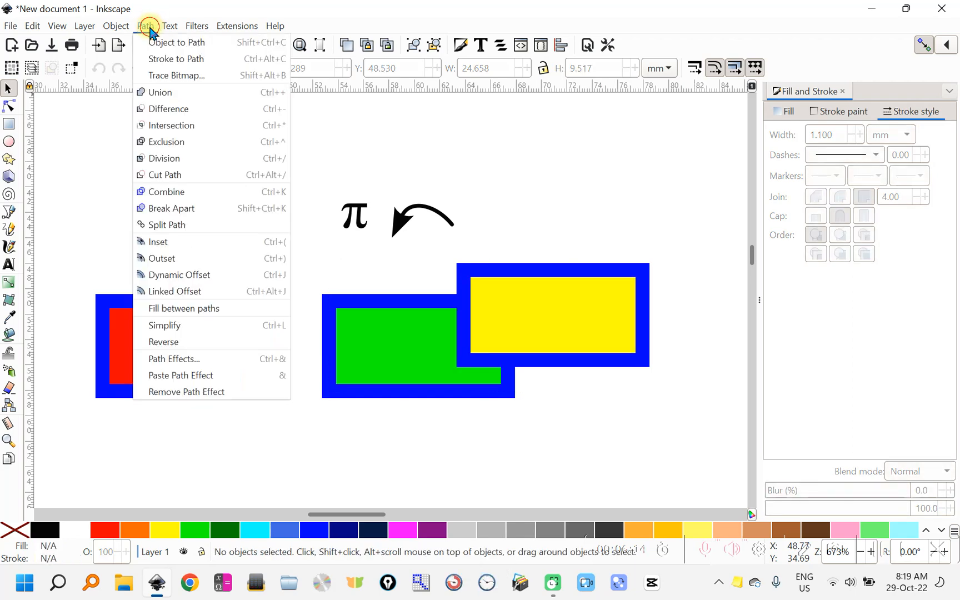
{"action": "left_click", "coordinate": [159, 109]}
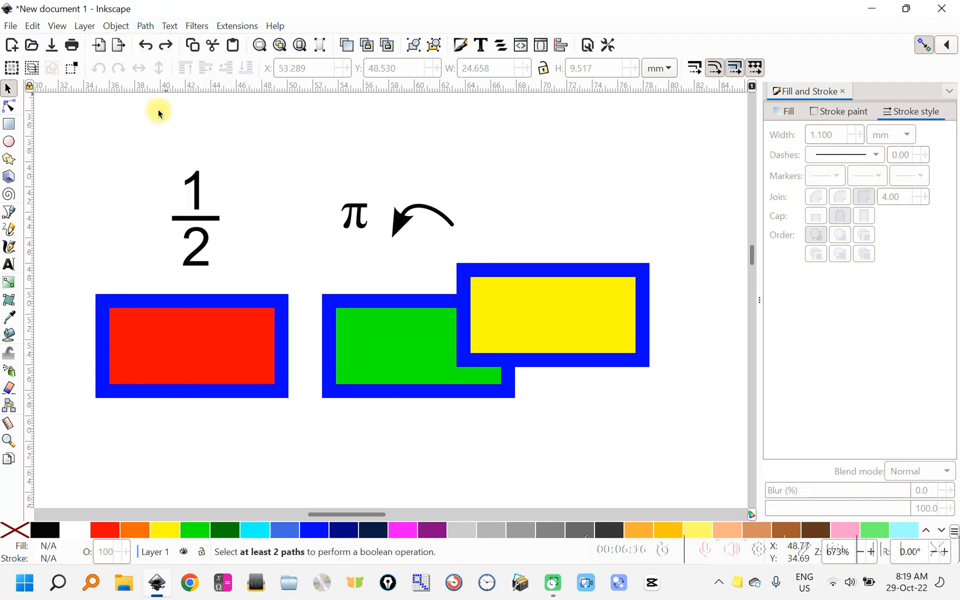
{"action": "left_click", "coordinate": [380, 313]}
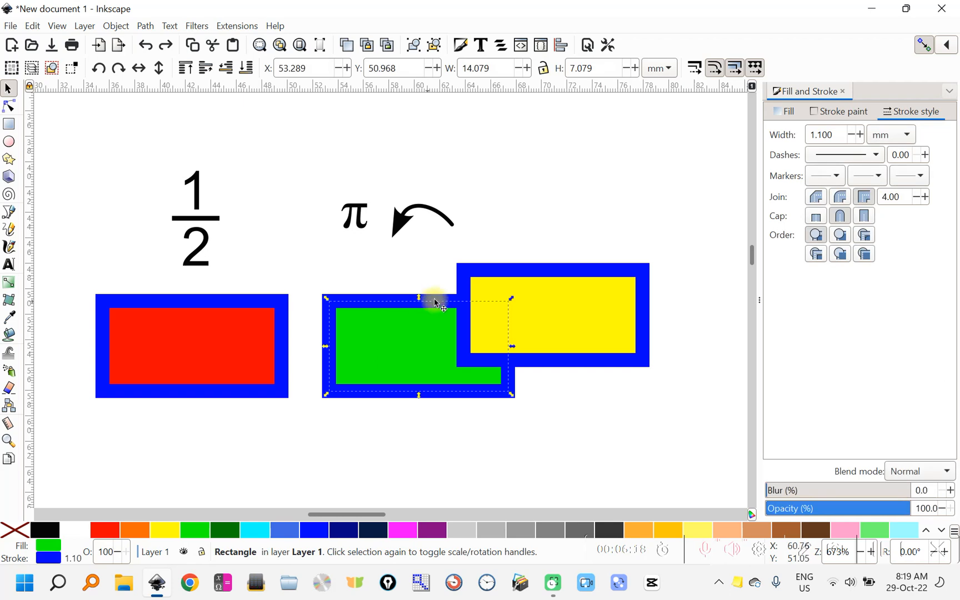
{"action": "left_click", "coordinate": [516, 284], "text": "shift"}
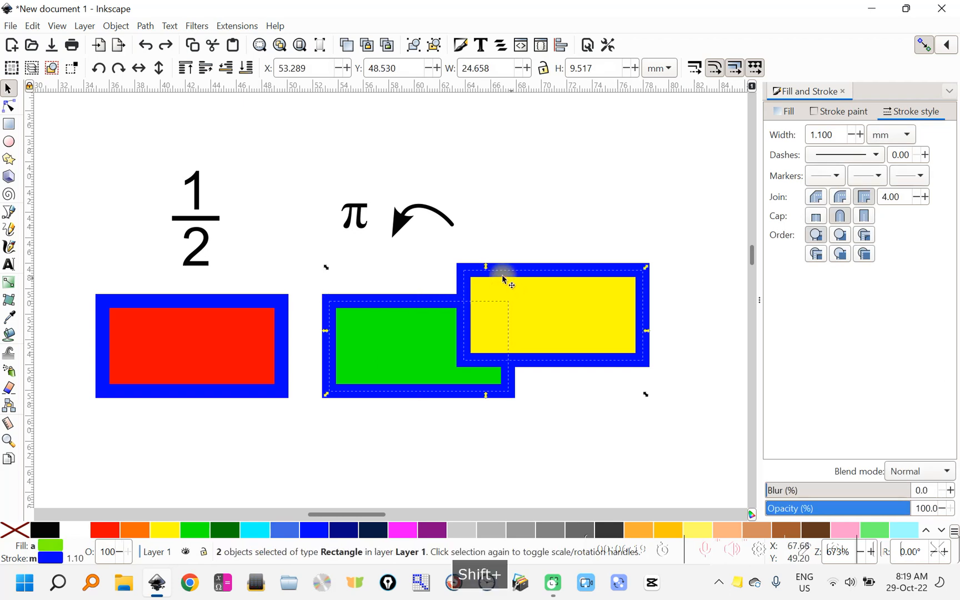
{"action": "left_click", "coordinate": [146, 27]}
{"action": "left_click", "coordinate": [187, 106]}
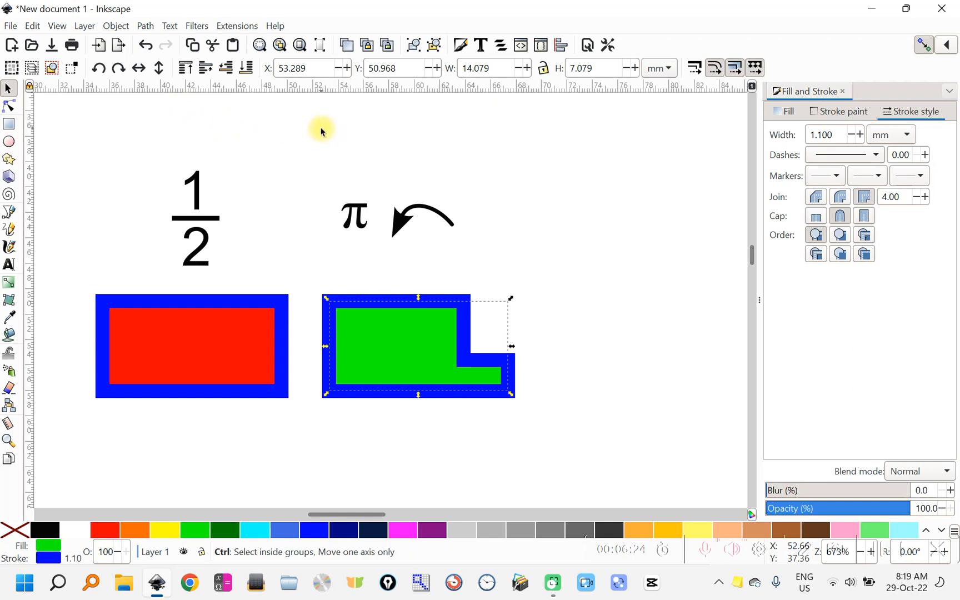
{"action": "key", "text": "ctrl+z"}
{"action": "key", "text": "ctrl+z"}
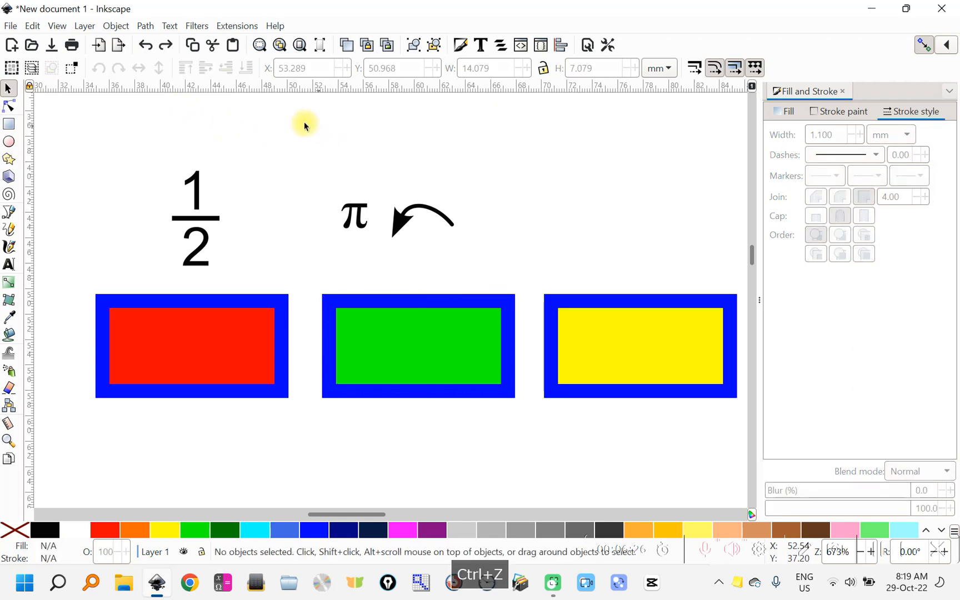
{"action": "left_click", "coordinate": [166, 45]}
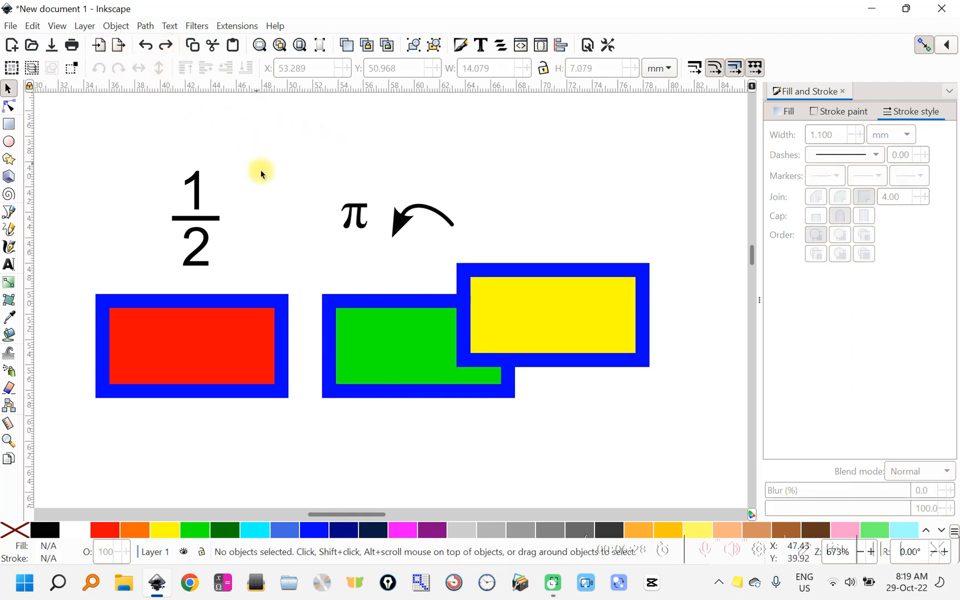
Try Exclusion on the overlapping green and yellow rectangles, and undo it together with the yellow rectangle's move.
{"action": "left_click_drag", "start_coordinate": [304, 238], "coordinate": [684, 440]}
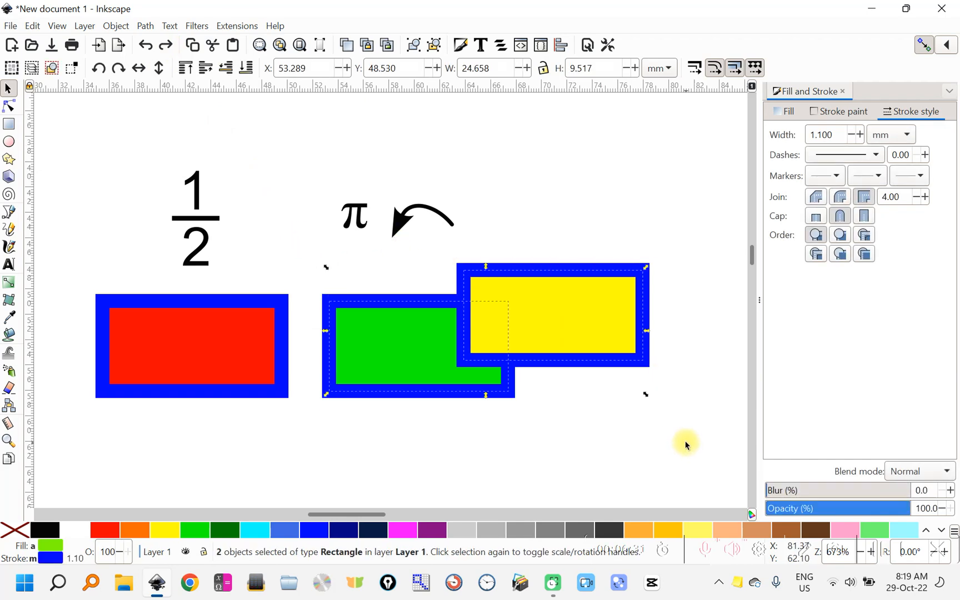
{"action": "left_click", "coordinate": [144, 27]}
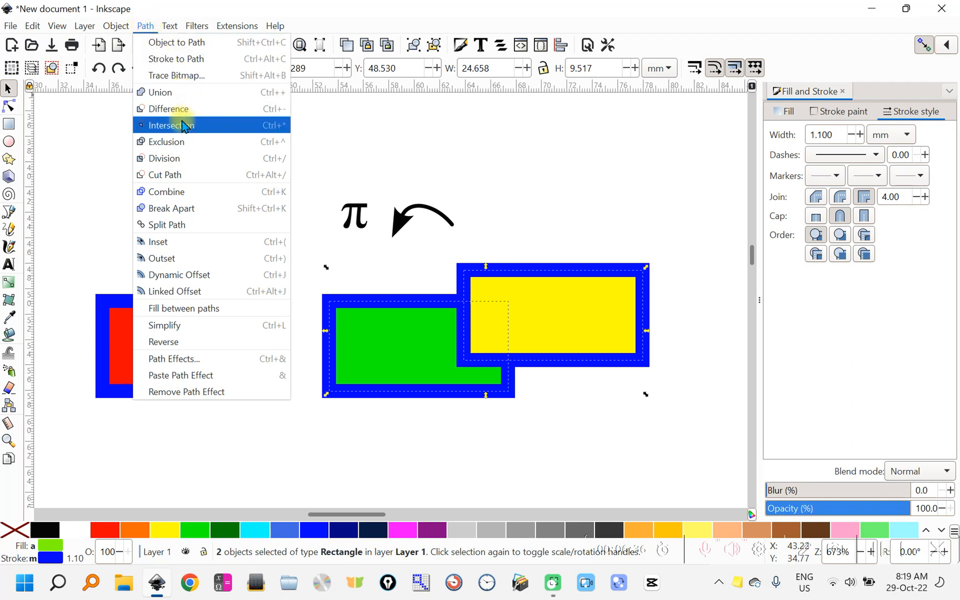
{"action": "left_click", "coordinate": [180, 142]}
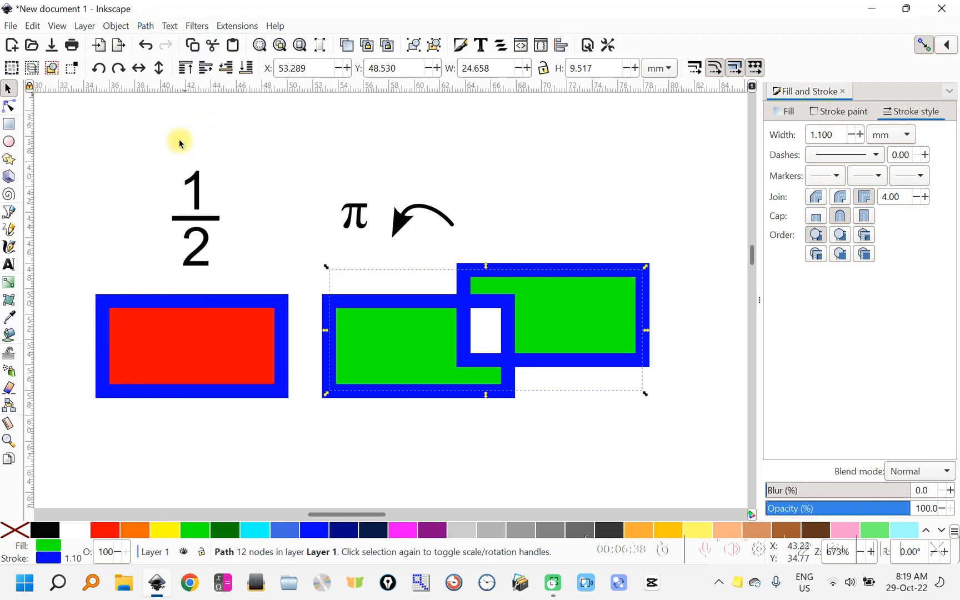
{"action": "mouse_move", "coordinate": [512, 270]}
{"action": "left_mouse_down"}
{"action": "mouse_move", "coordinate": [551, 225]}
{"action": "mouse_move", "coordinate": [536, 254]}
{"action": "mouse_move", "coordinate": [513, 256]}
{"action": "left_mouse_up"}
{"action": "key", "text": "ctrl+z"}
{"action": "key", "text": "ctrl+z"}
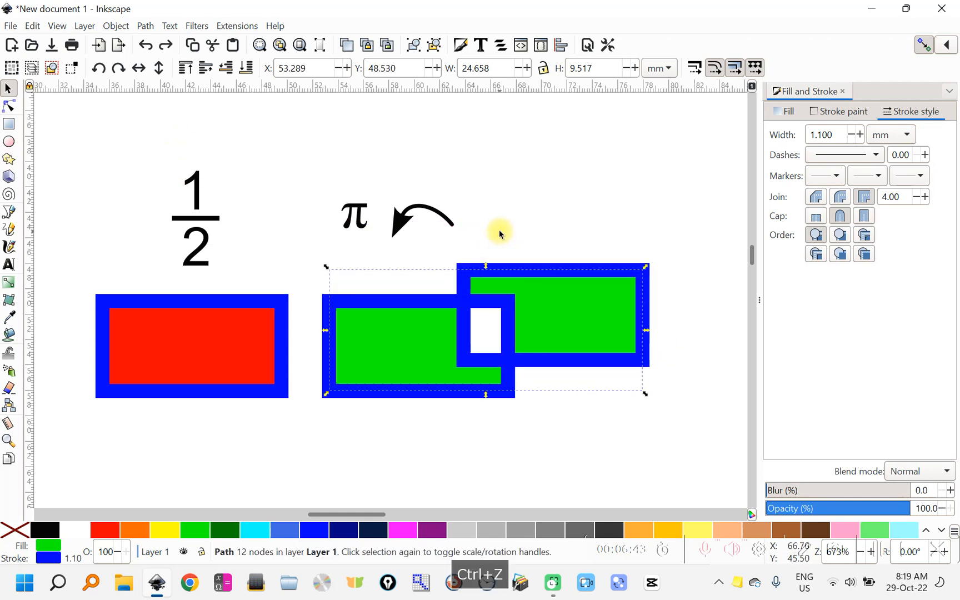
{"action": "key", "text": "ctrl+z"}
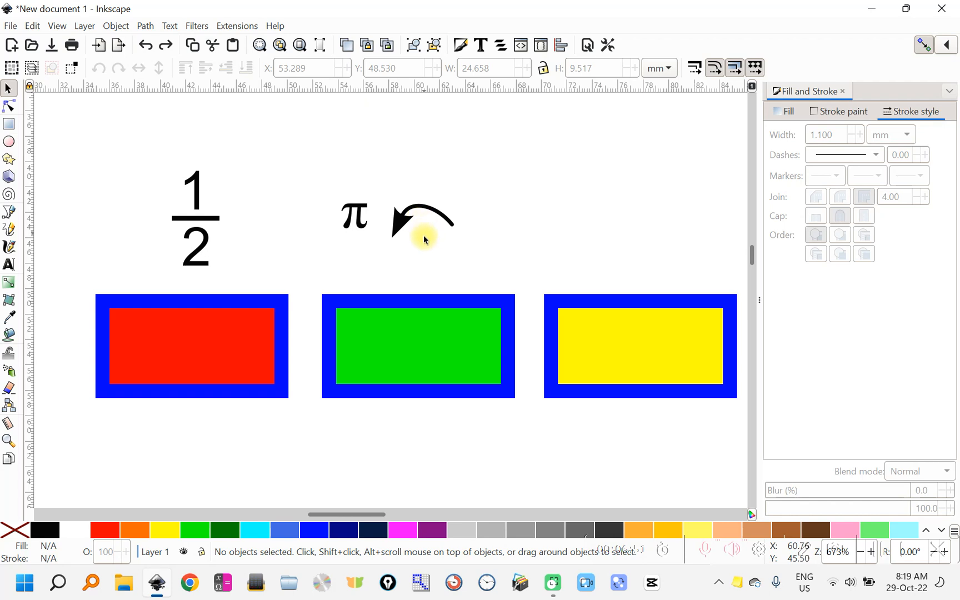
Move the green rectangle down to about X 52.5, Y 56.5 mm and the yellow one up to about X 70.1, Y 47.4 mm.
{"action": "scroll", "coordinate": [425, 240], "scroll_direction": "down", "scroll_amount": 3}
{"action": "left_click_drag", "start_coordinate": [426, 232], "coordinate": [416, 301]}
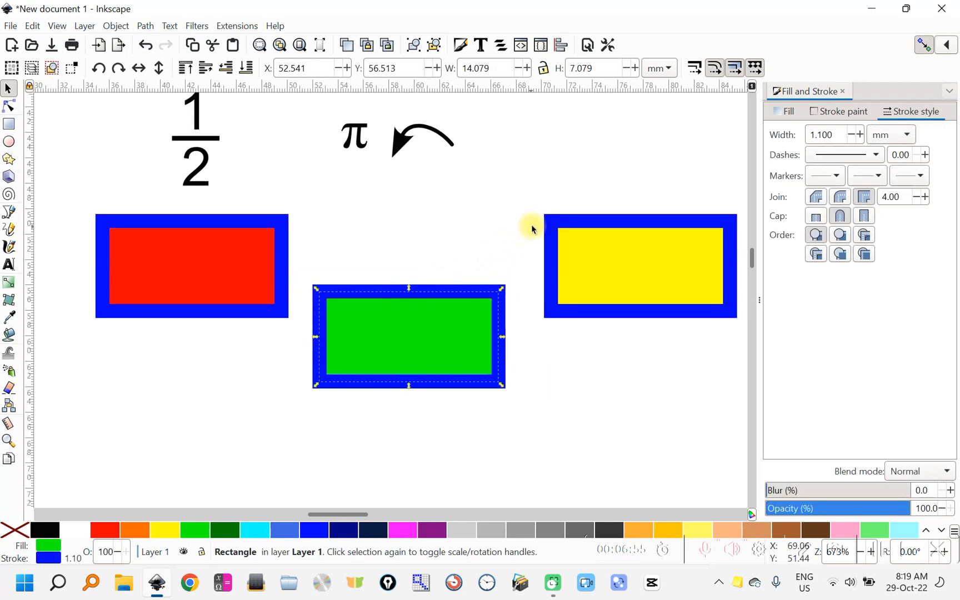
{"action": "left_click_drag", "start_coordinate": [547, 217], "coordinate": [538, 173]}
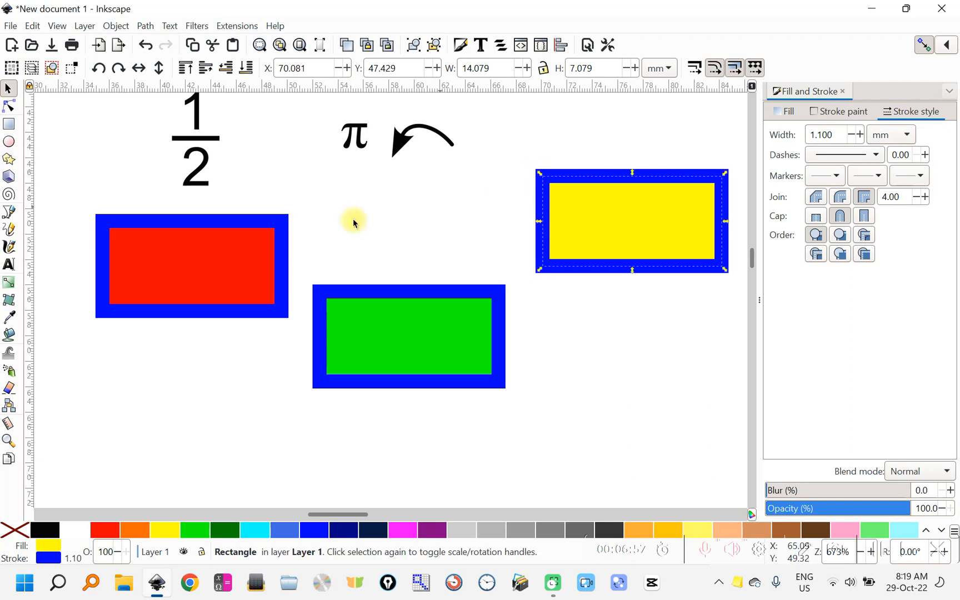
Select the red, green and yellow rectangles in that order and set Align and Distribute to work relative to Last selected.
{"action": "left_click", "coordinate": [174, 239]}
{"action": "left_click", "coordinate": [364, 287], "text": "shift"}
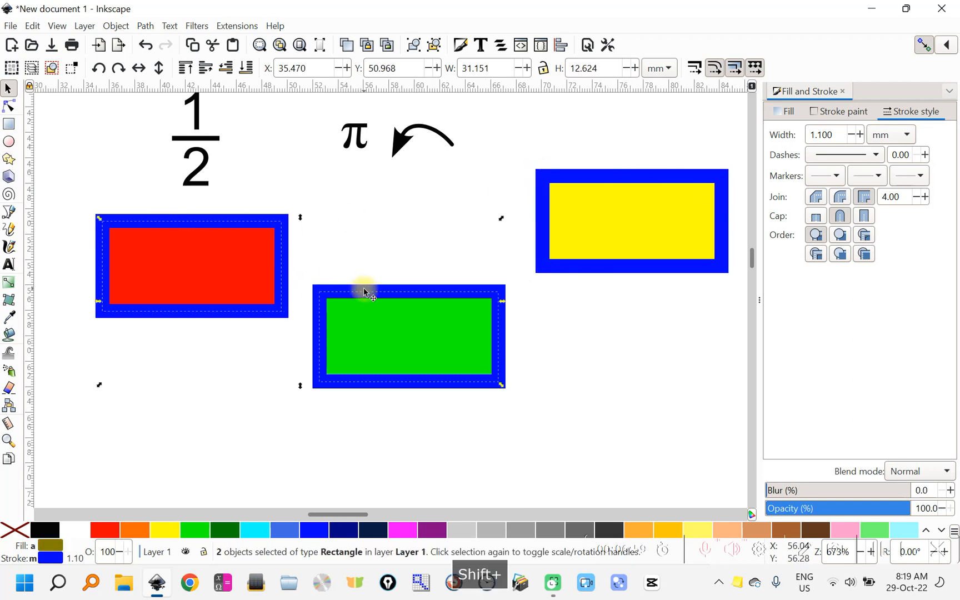
{"action": "left_click", "coordinate": [548, 181], "text": "shift"}
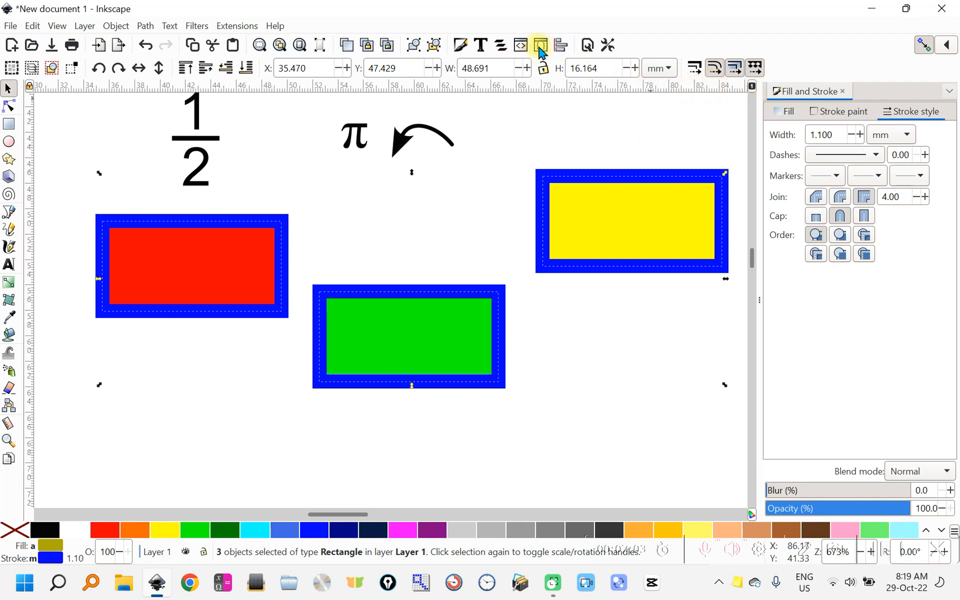
{"action": "left_click", "coordinate": [561, 49]}
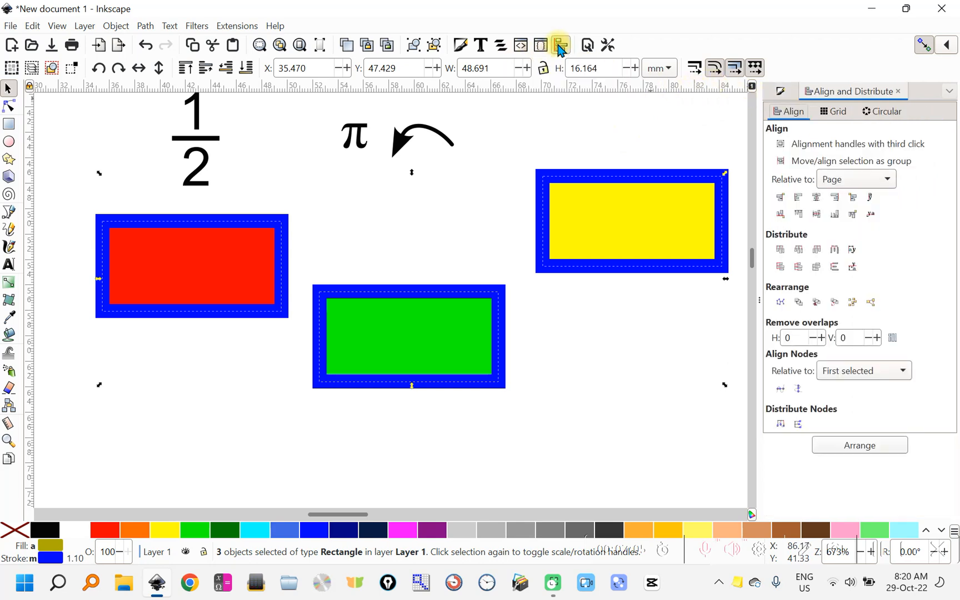
{"action": "left_click", "coordinate": [880, 178]}
{"action": "left_click", "coordinate": [881, 178]}
{"action": "left_click", "coordinate": [879, 179]}
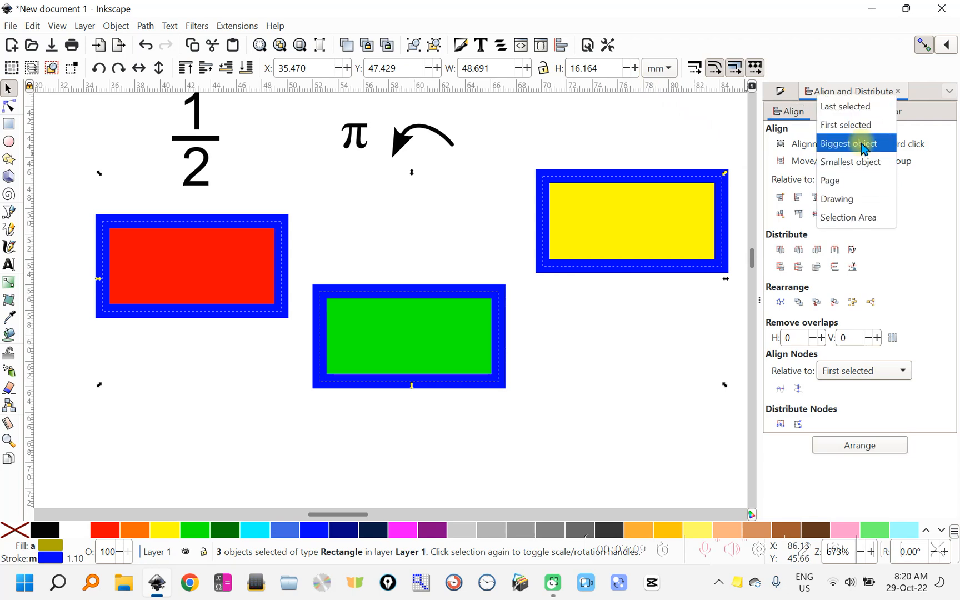
{"action": "left_click", "coordinate": [861, 117]}
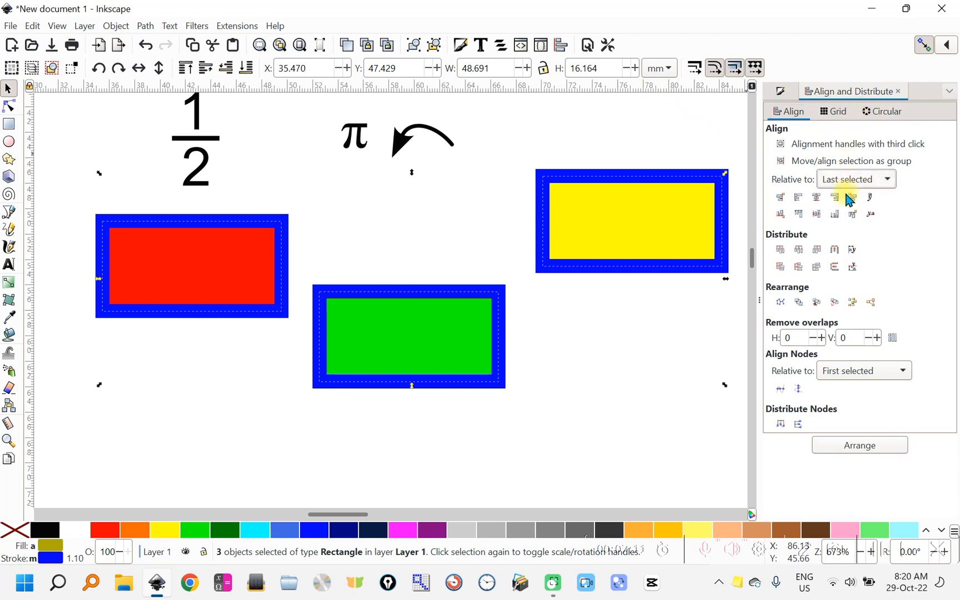
Try centring the three rectangles on the yellow one's horizontal axis and aligning their left edges to it, undoing each alignment.
{"action": "left_click", "coordinate": [816, 214]}
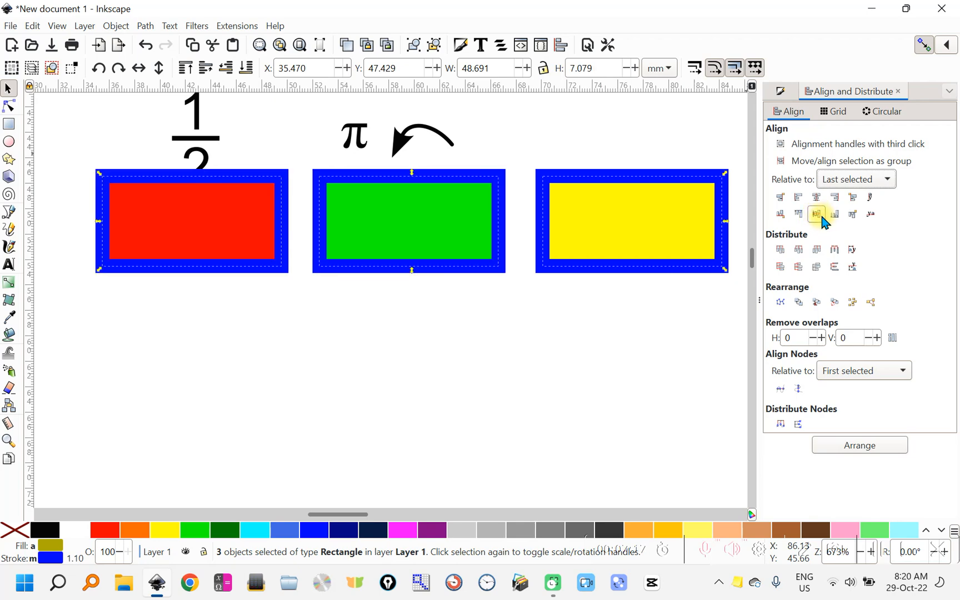
{"action": "key", "text": "ctrl+z"}
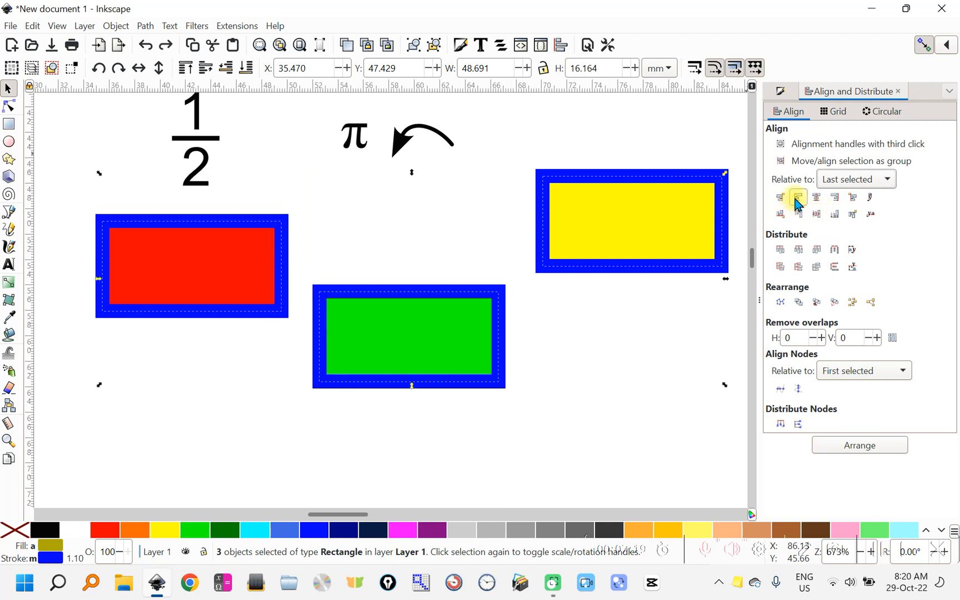
{"action": "left_click", "coordinate": [797, 199]}
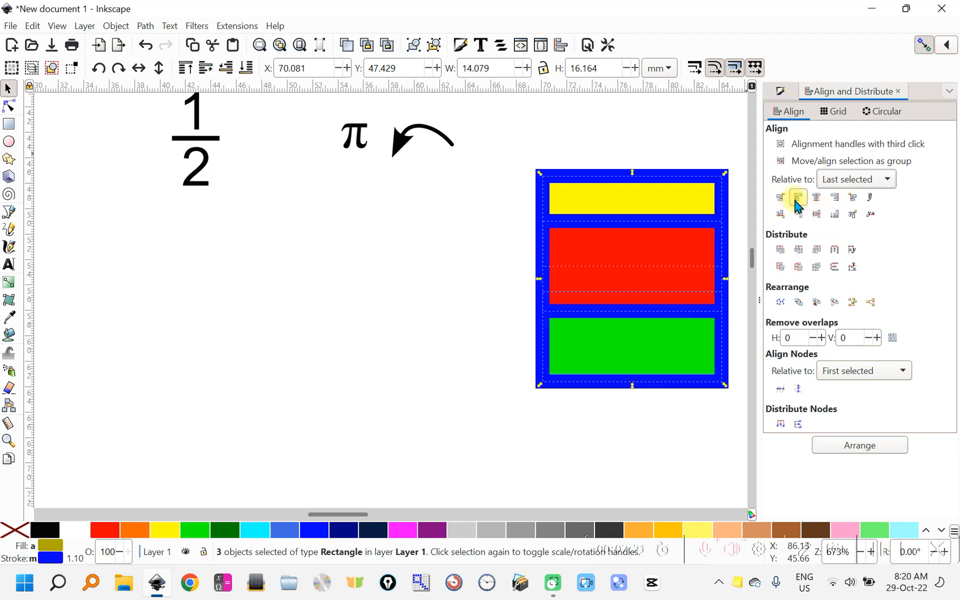
{"action": "key", "text": "ctrl+z"}
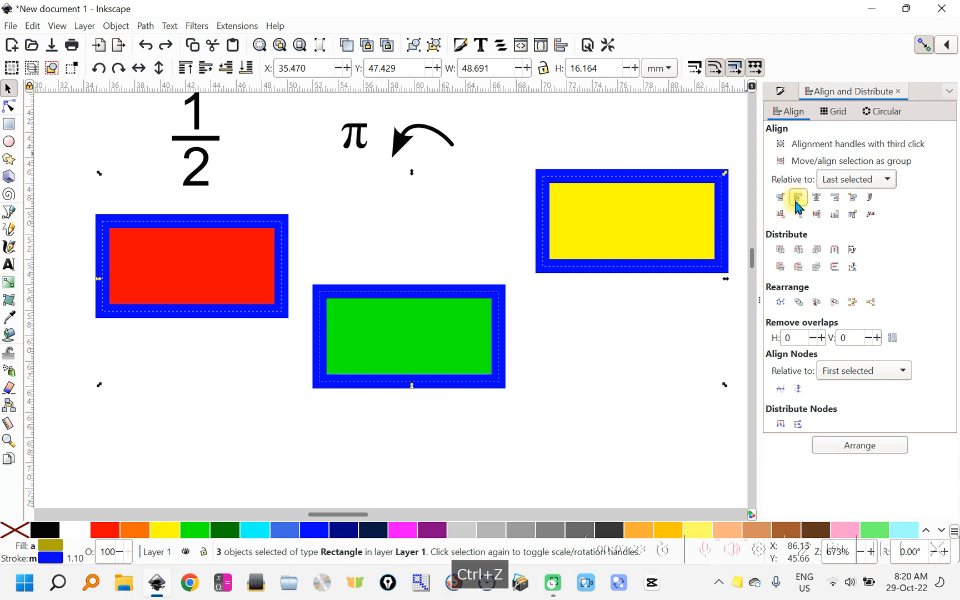
Distribute the three selected rectangles with even horizontal gaps and even vertical gaps.
{"action": "left_click", "coordinate": [834, 252]}
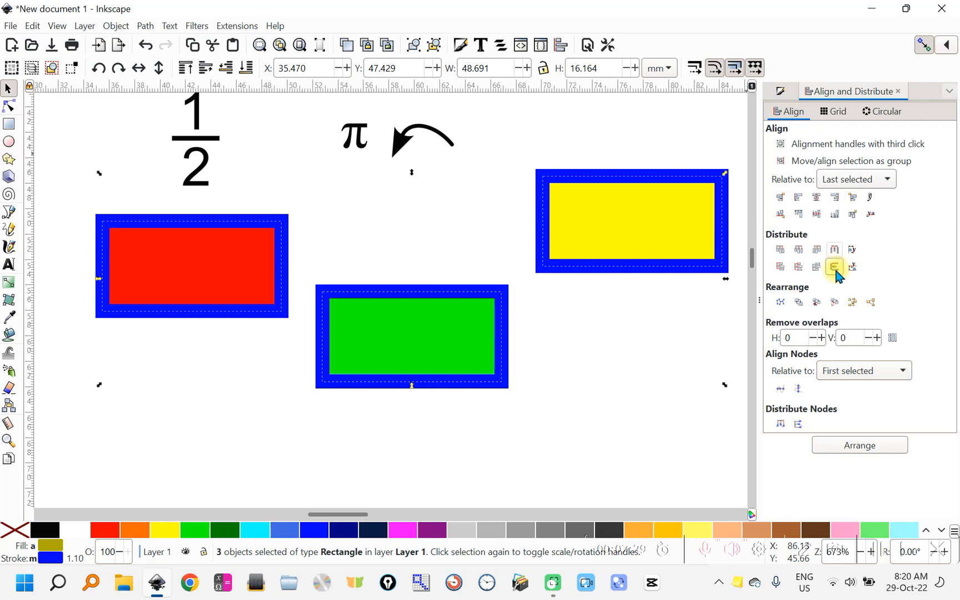
{"action": "left_click", "coordinate": [834, 267]}
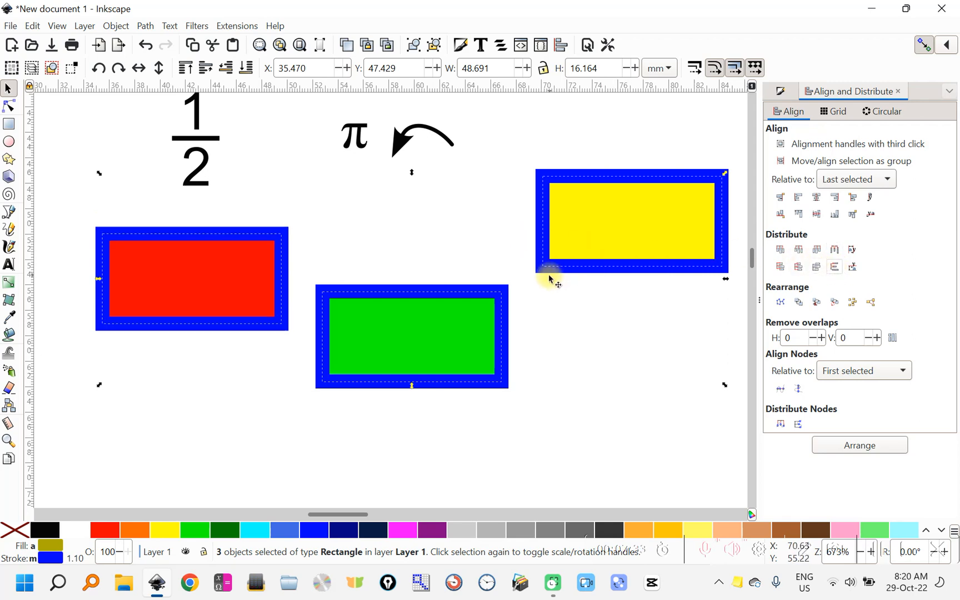
Draw a rectangle about 18.2 mm wide and 13 mm high in the empty area below the coloured rectangles.
{"action": "scroll", "coordinate": [520, 279], "scroll_direction": "down", "scroll_amount": 10}
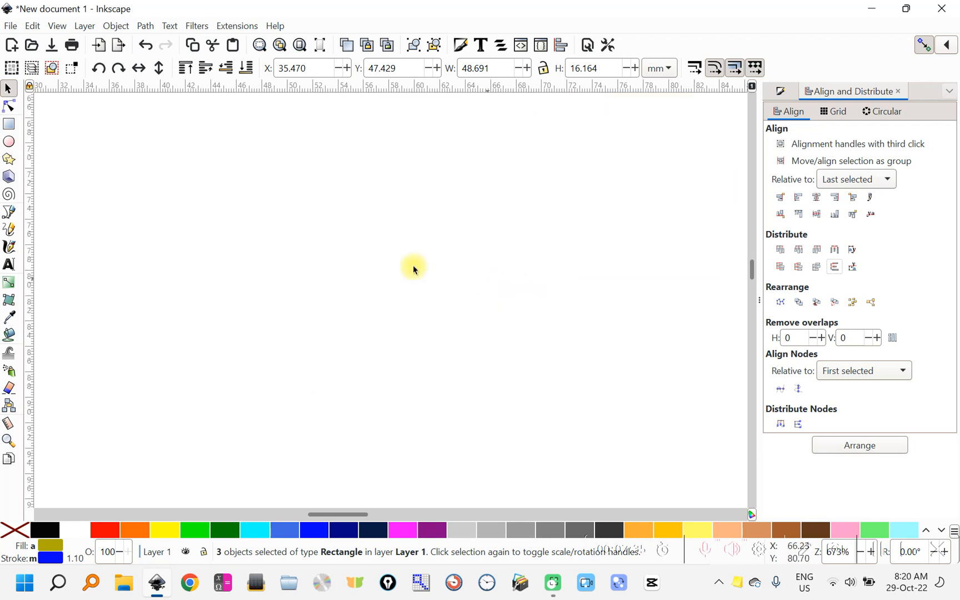
{"action": "left_click", "coordinate": [9, 124]}
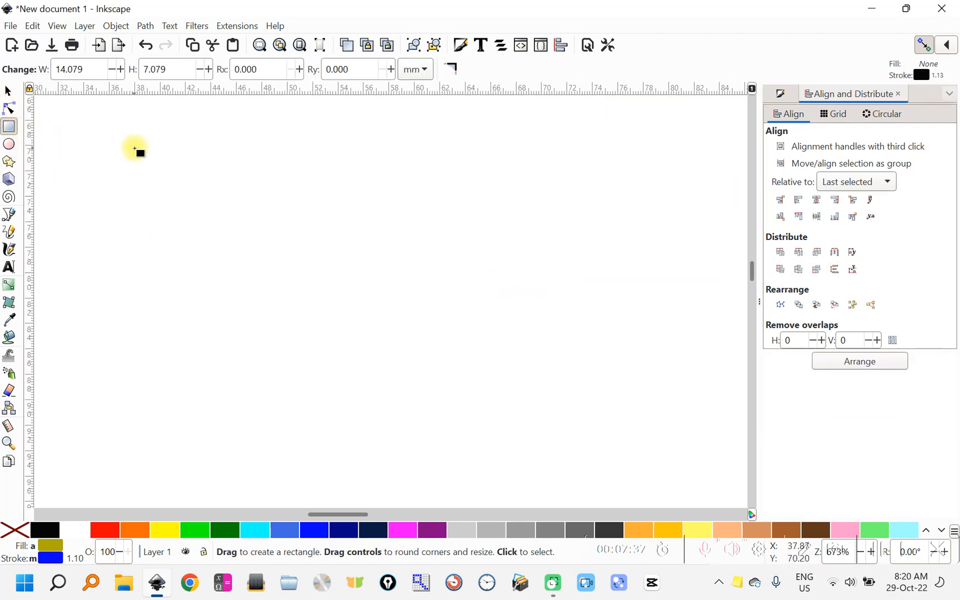
{"action": "left_click_drag", "start_coordinate": [135, 149], "coordinate": [368, 313]}
Plot x*sin(x) in the new rectangle with the Function Plotter, X from -2 to 2 times 2*pi, Y from -6 to 6, 100 samples.
{"action": "left_click", "coordinate": [235, 28]}
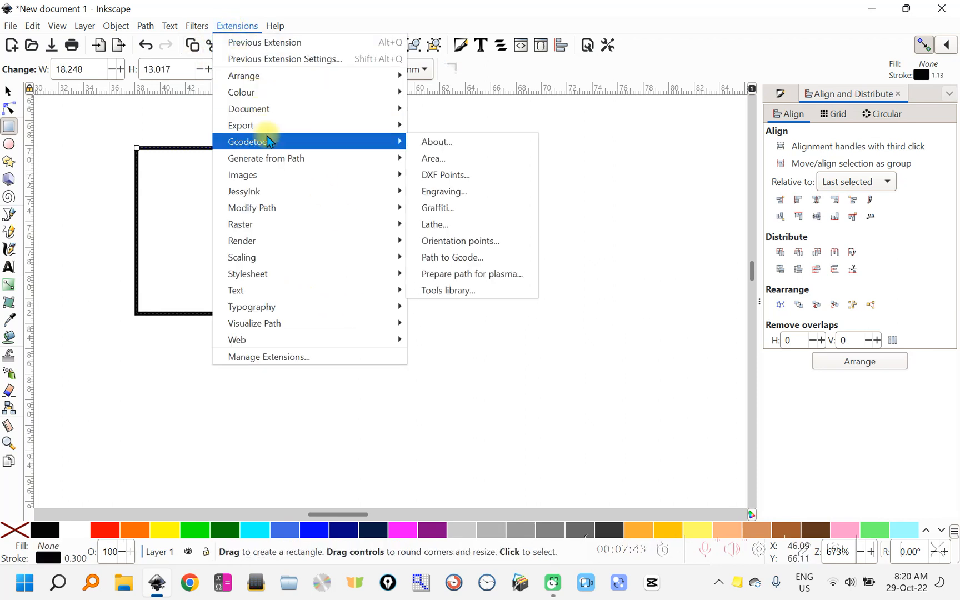
{"action": "mouse_move", "coordinate": [280, 240]}
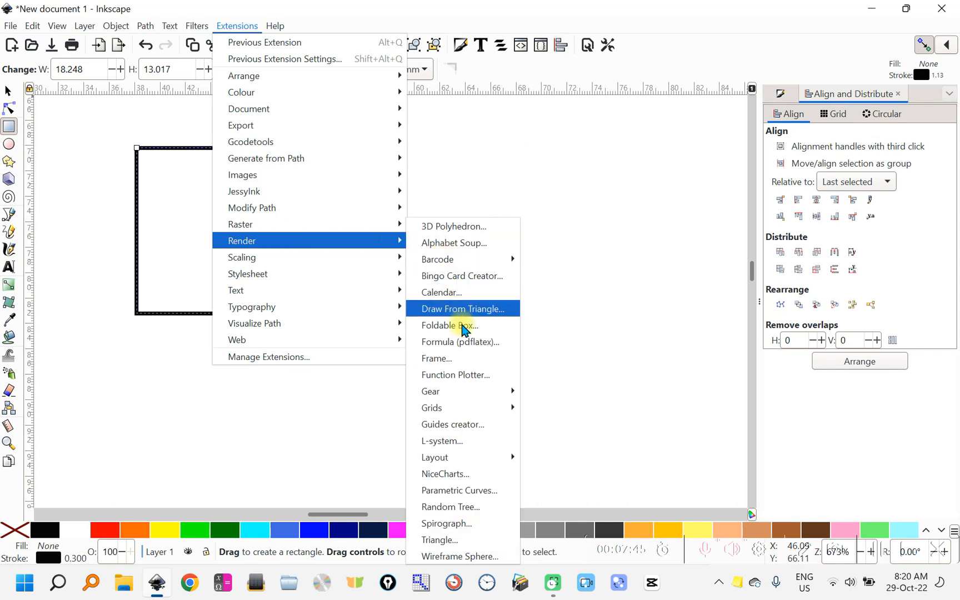
{"action": "left_click", "coordinate": [459, 374]}
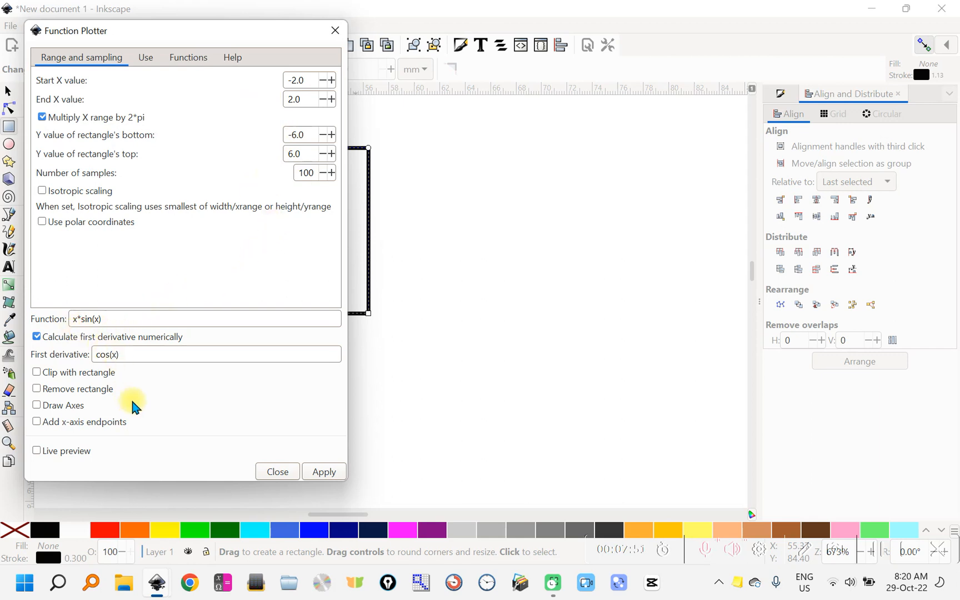
{"action": "left_click", "coordinate": [317, 473]}
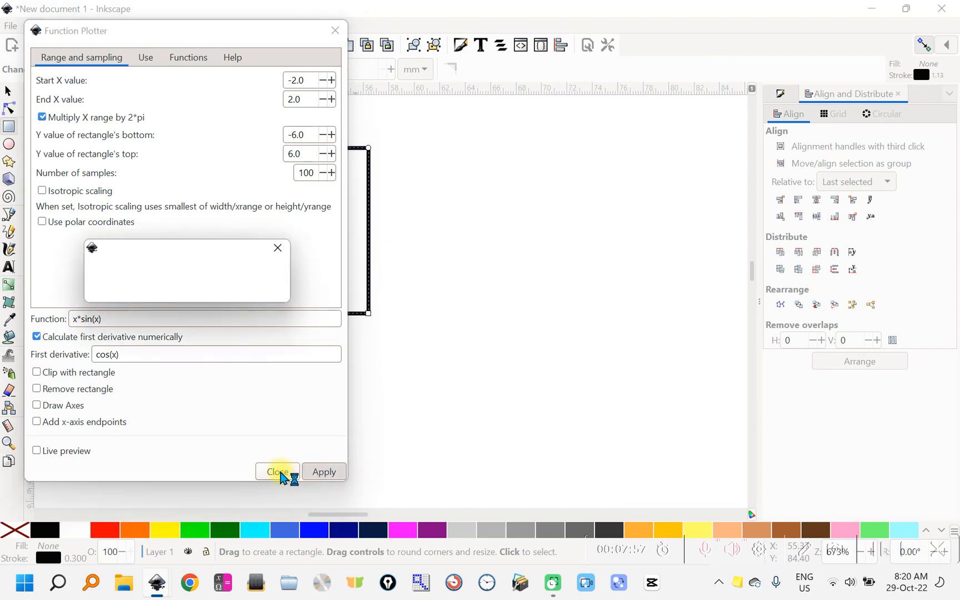
{"action": "left_click", "coordinate": [278, 472]}
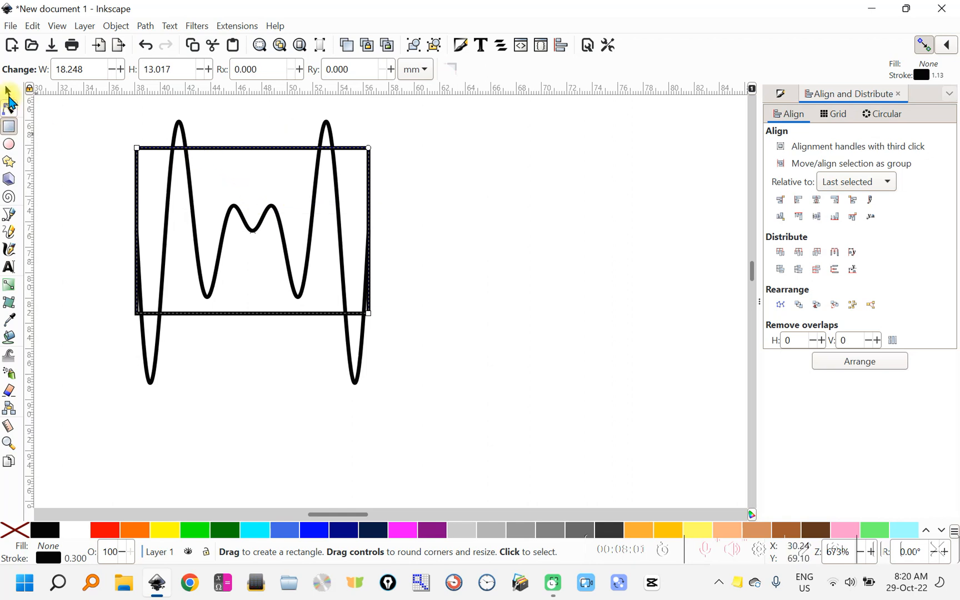
Delete the rectangle around the plotted curve and give the curve a red stroke.
{"action": "left_click", "coordinate": [9, 93]}
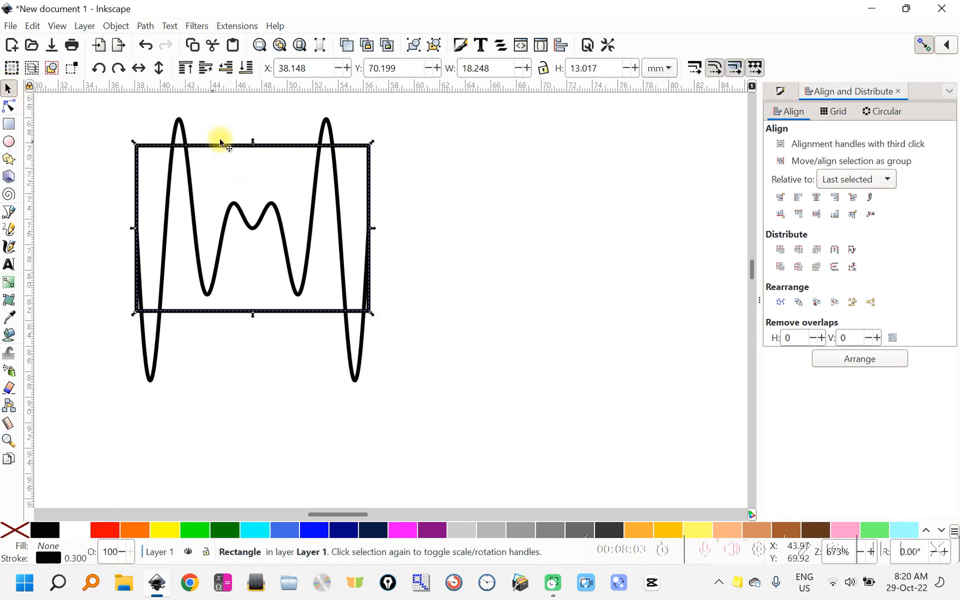
{"action": "key", "text": "Delete"}
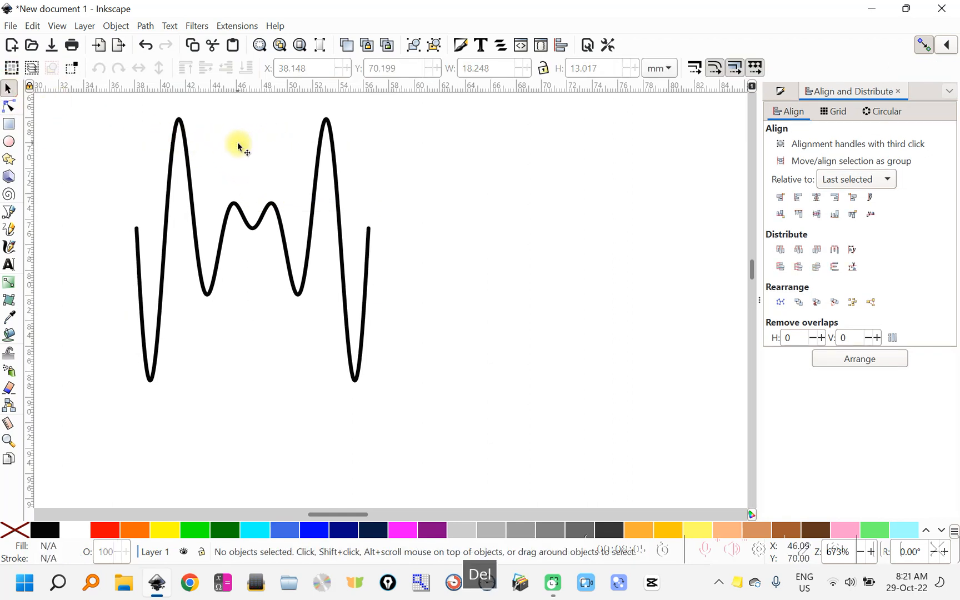
{"action": "left_click", "coordinate": [322, 168]}
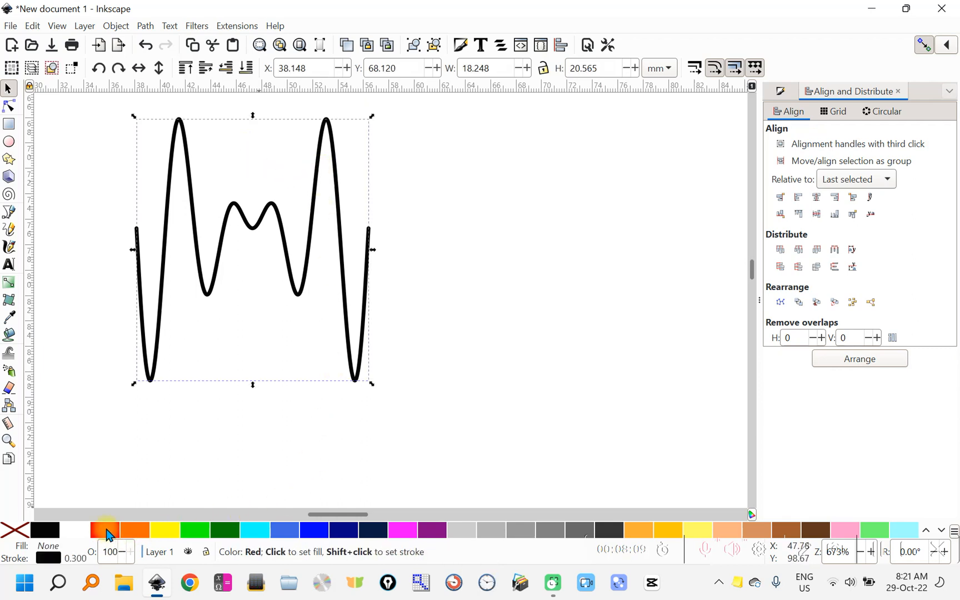
{"action": "left_click", "coordinate": [108, 534], "text": "shift"}
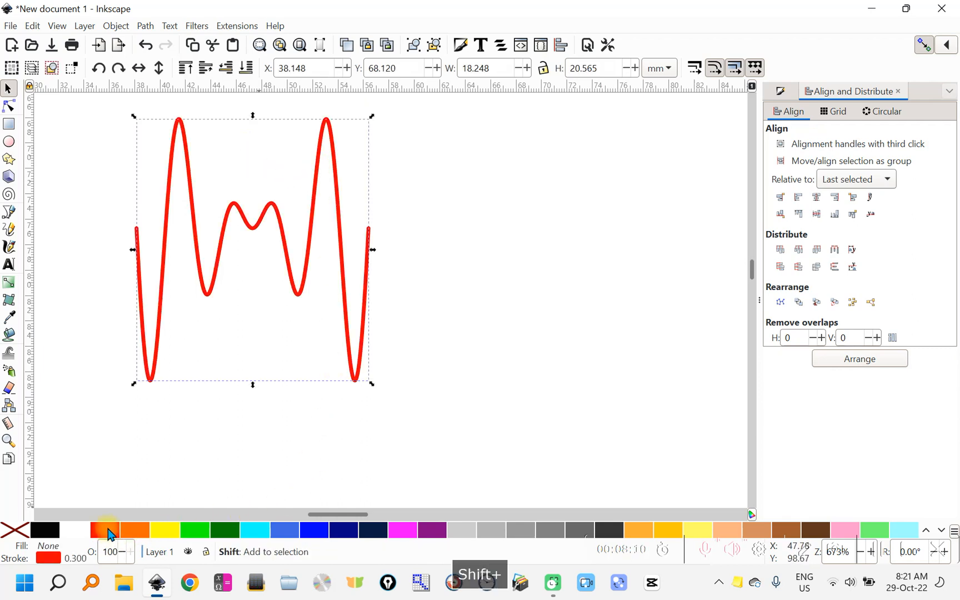
{"action": "left_click", "coordinate": [405, 361]}
Stretch the red curve horizontally to a width of about 25.1 mm, keeping its height.
{"action": "scroll", "coordinate": [411, 345], "scroll_direction": "down", "scroll_amount": 2}
{"action": "scroll", "coordinate": [385, 306], "scroll_direction": "up", "scroll_amount": 1}
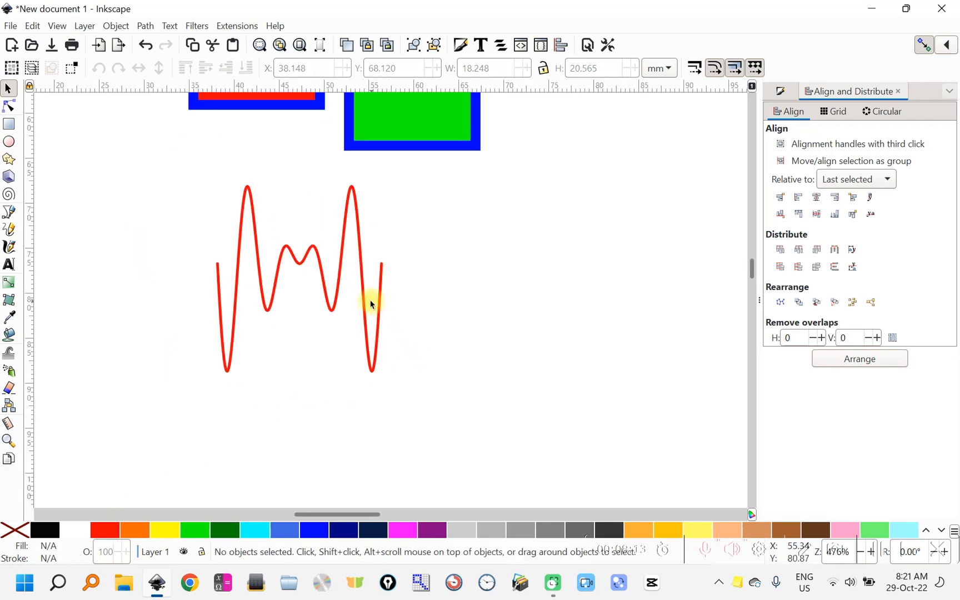
{"action": "left_click", "coordinate": [367, 303]}
{"action": "left_click_drag", "start_coordinate": [390, 272], "coordinate": [448, 278]}
{"action": "left_click", "coordinate": [384, 281]}
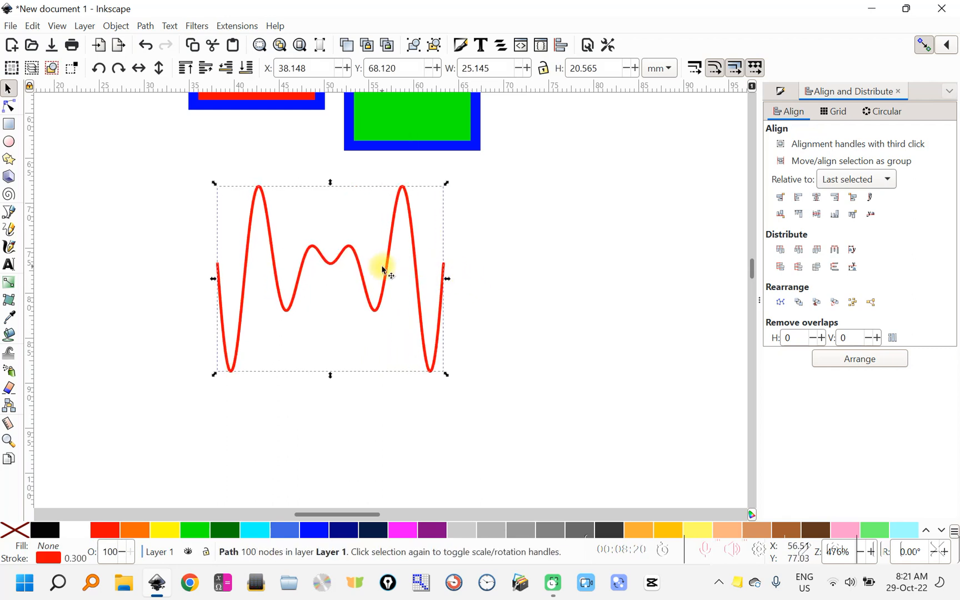
Add a second A4 page to the document beside the existing one.
{"action": "scroll", "coordinate": [378, 271], "scroll_direction": "down", "scroll_amount": 3, "text": "ctrl"}
{"action": "scroll", "coordinate": [378, 273], "scroll_direction": "down", "scroll_amount": 2, "text": "ctrl"}
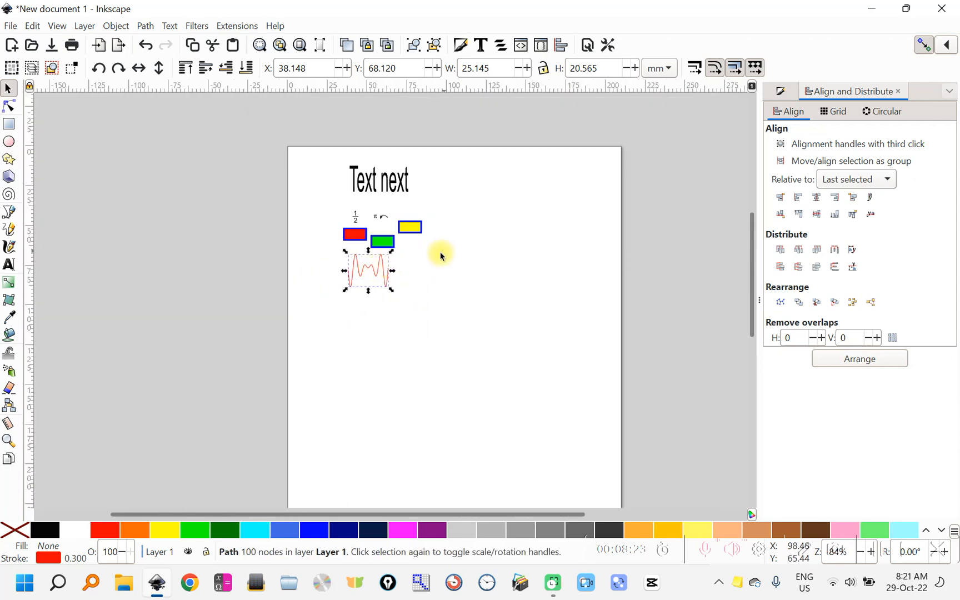
{"action": "left_click_drag", "start_coordinate": [440, 252], "coordinate": [217, 215]}
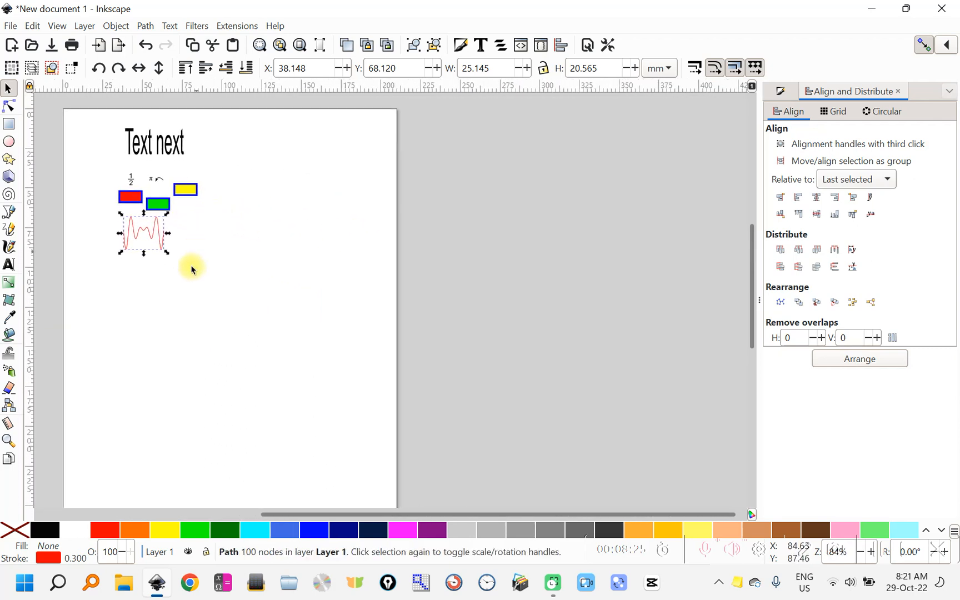
{"action": "left_click", "coordinate": [10, 460]}
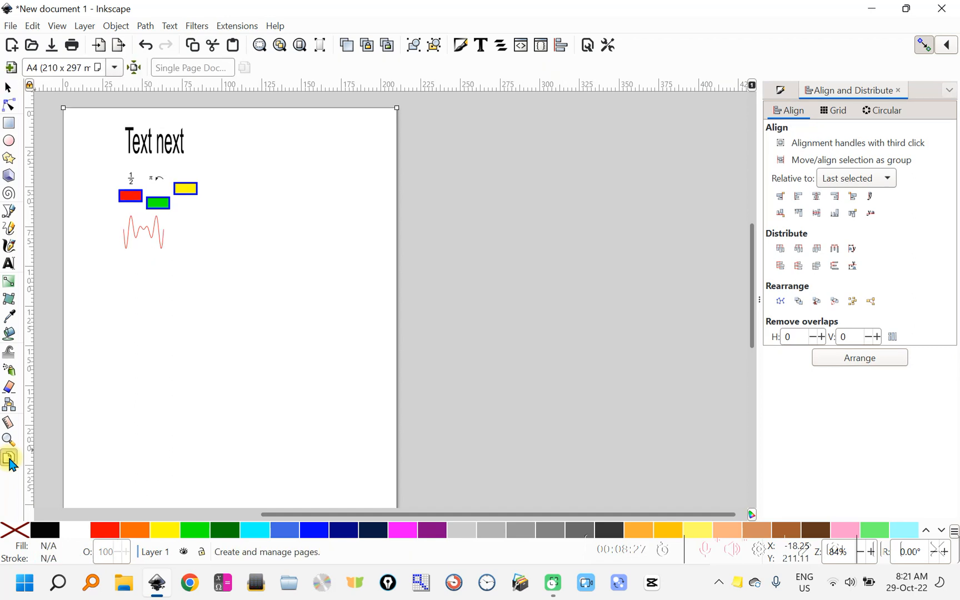
{"action": "left_click", "coordinate": [11, 68]}
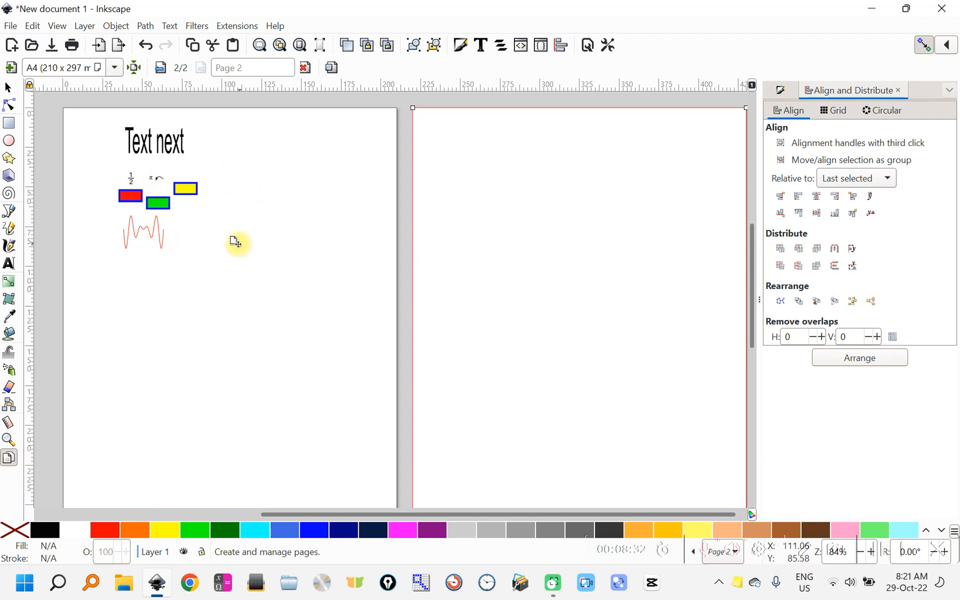
{"action": "left_click", "coordinate": [10, 26]}
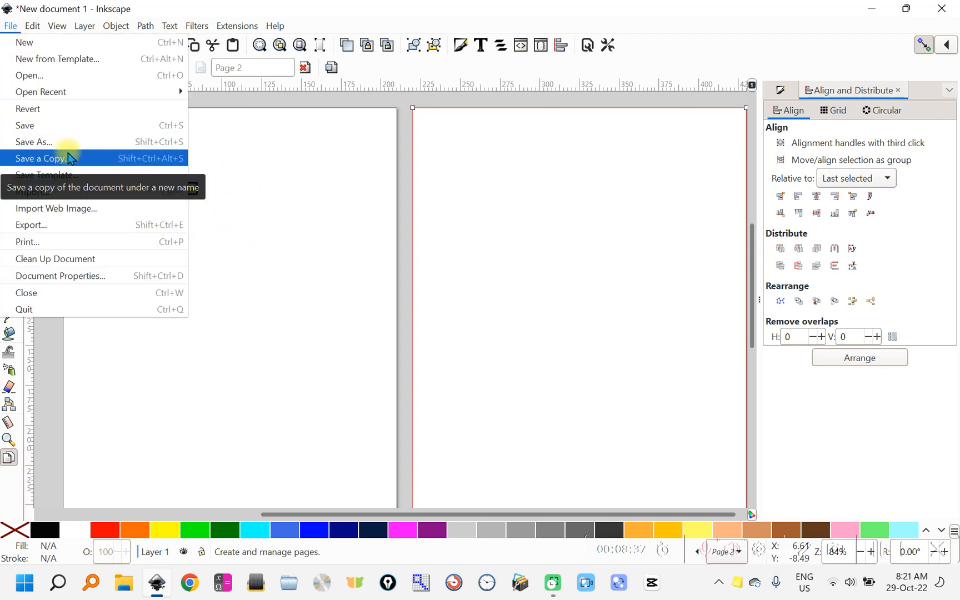
{"action": "left_click", "coordinate": [321, 102]}
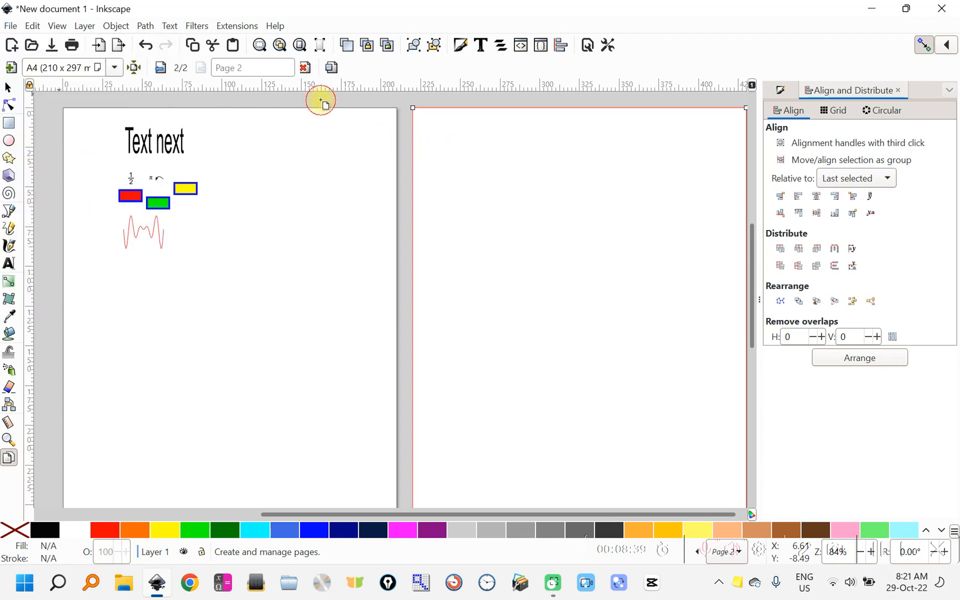